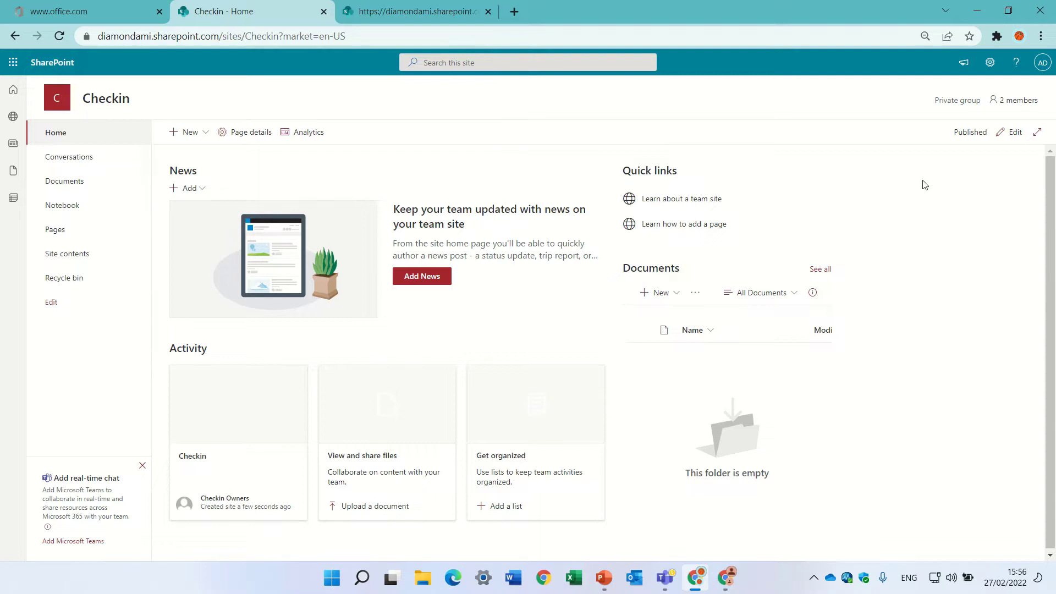
- Create a new document library named doc123 in the Checkin site
left_click(189, 133)
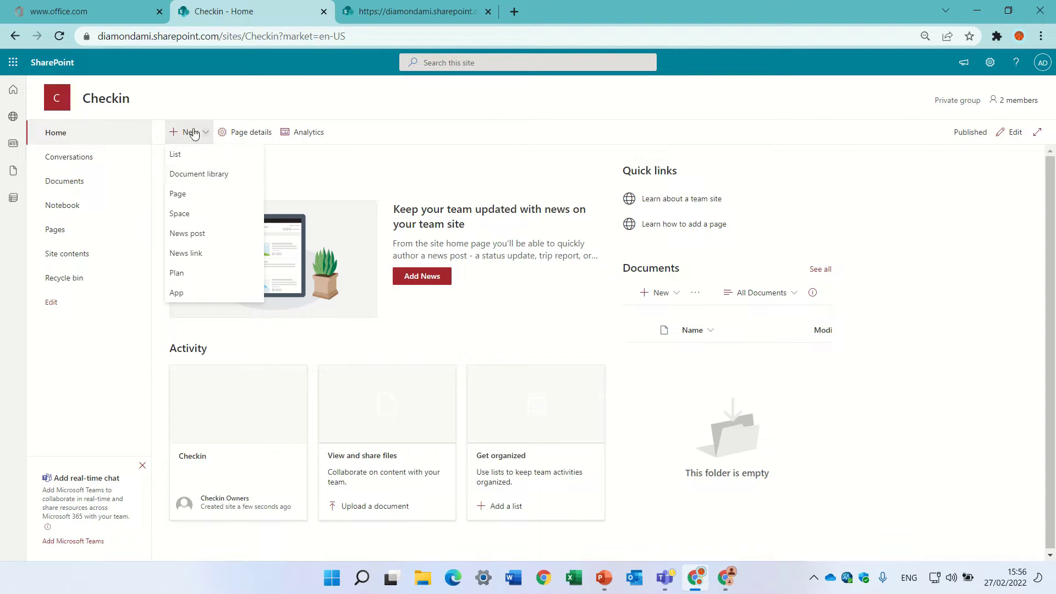
left_click(189, 175)
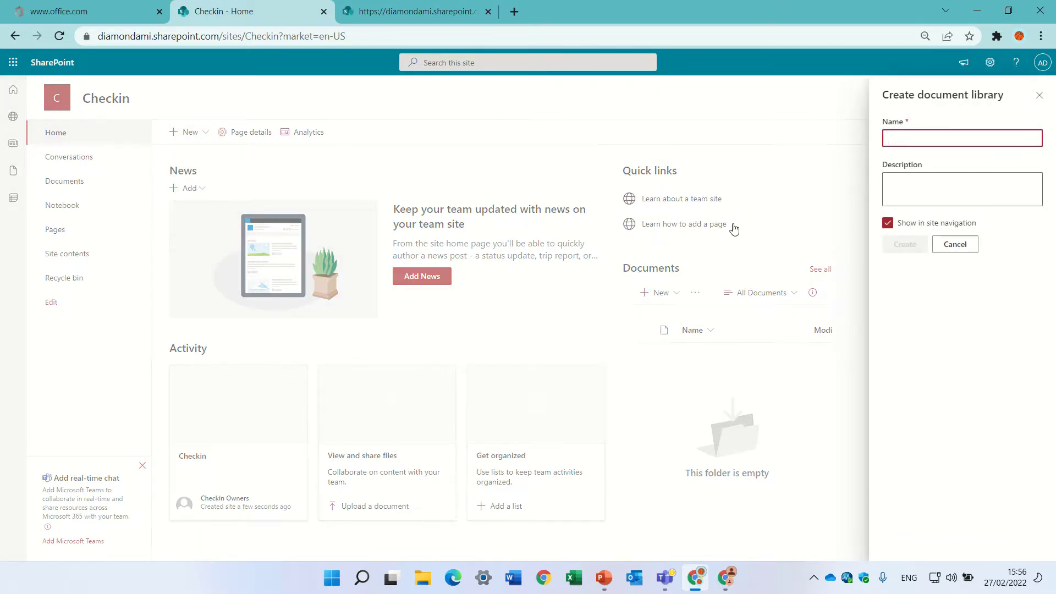
type("doc12")
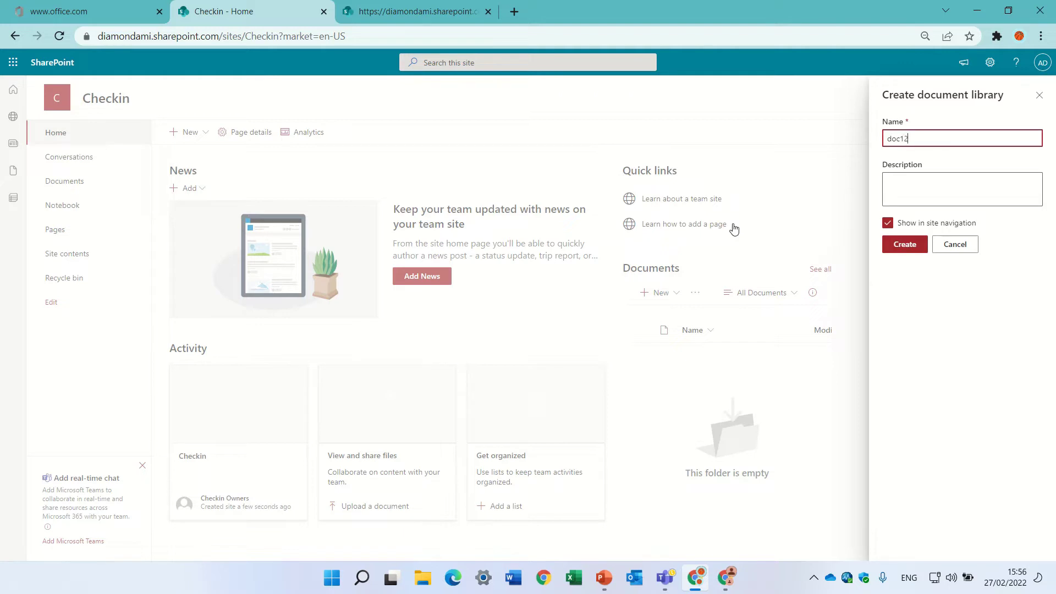
type("3")
left_click(905, 244)
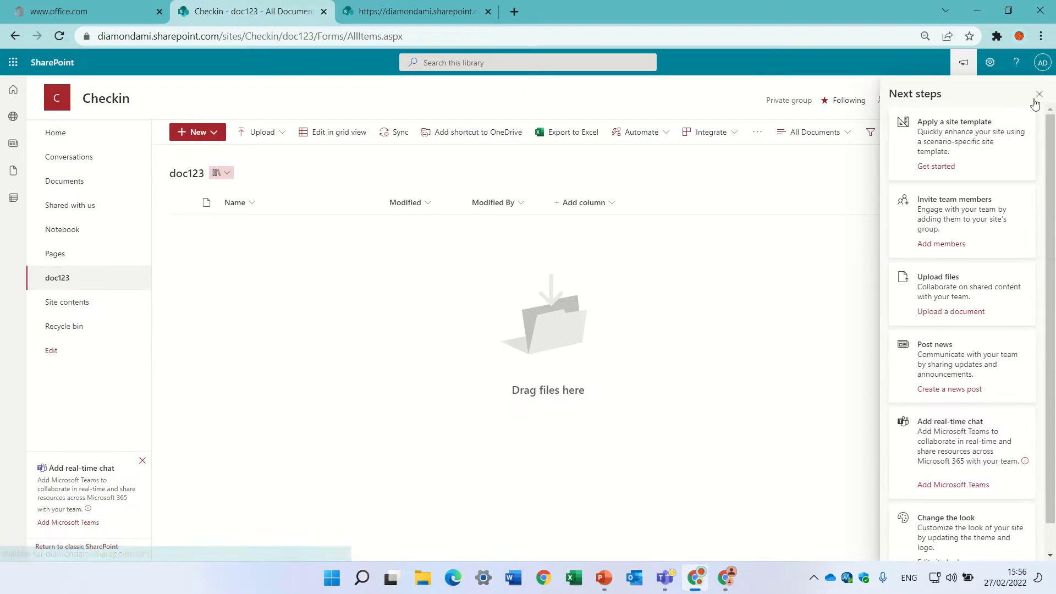
- Keep Require Check Out at Yes in doc123's versioning settings, then reopen the doc123 library
left_click(1038, 96)
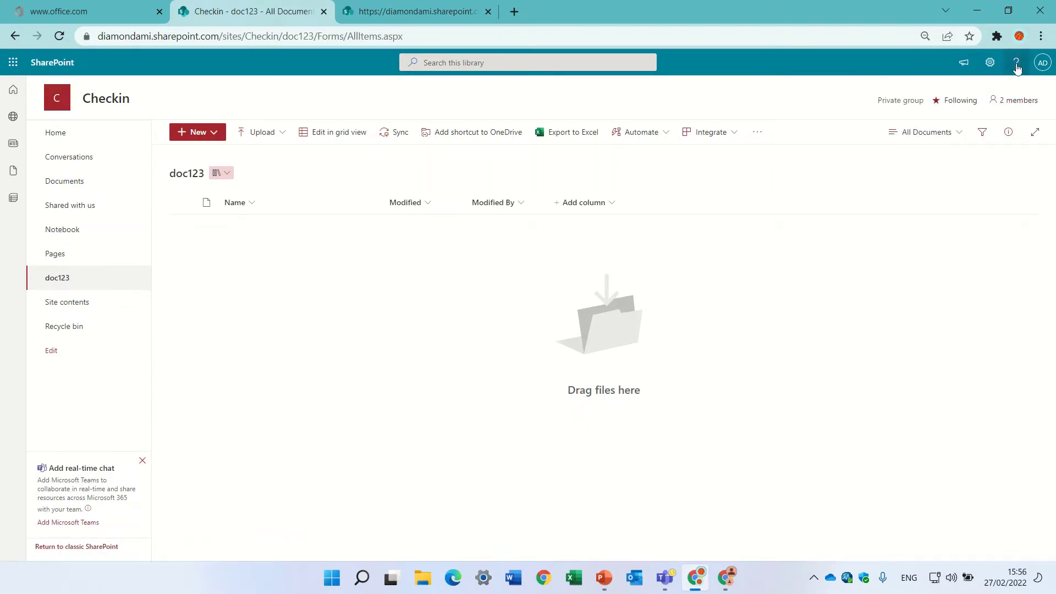
left_click(990, 62)
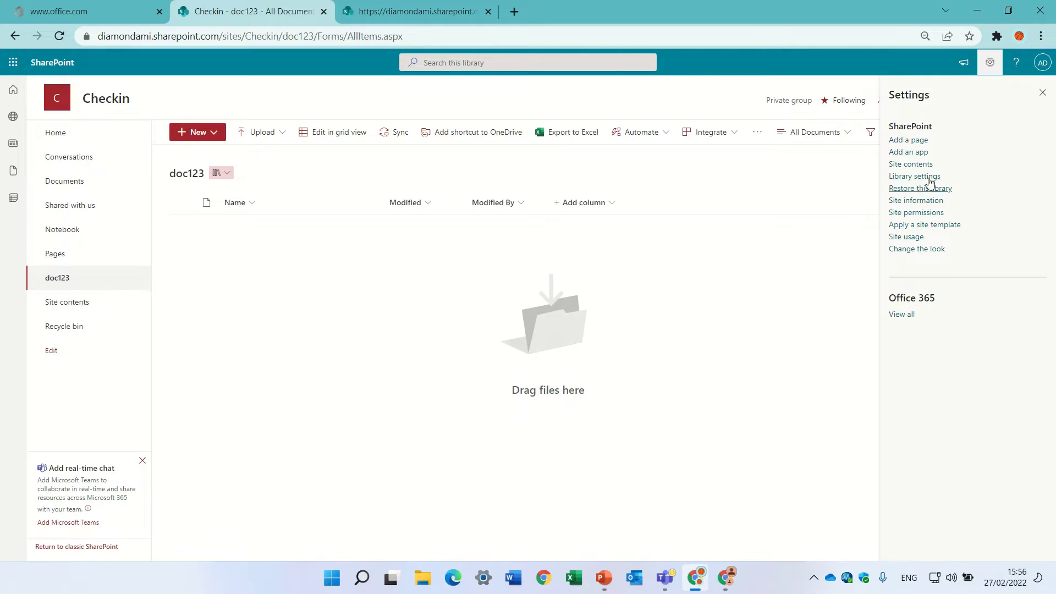
left_click(927, 177)
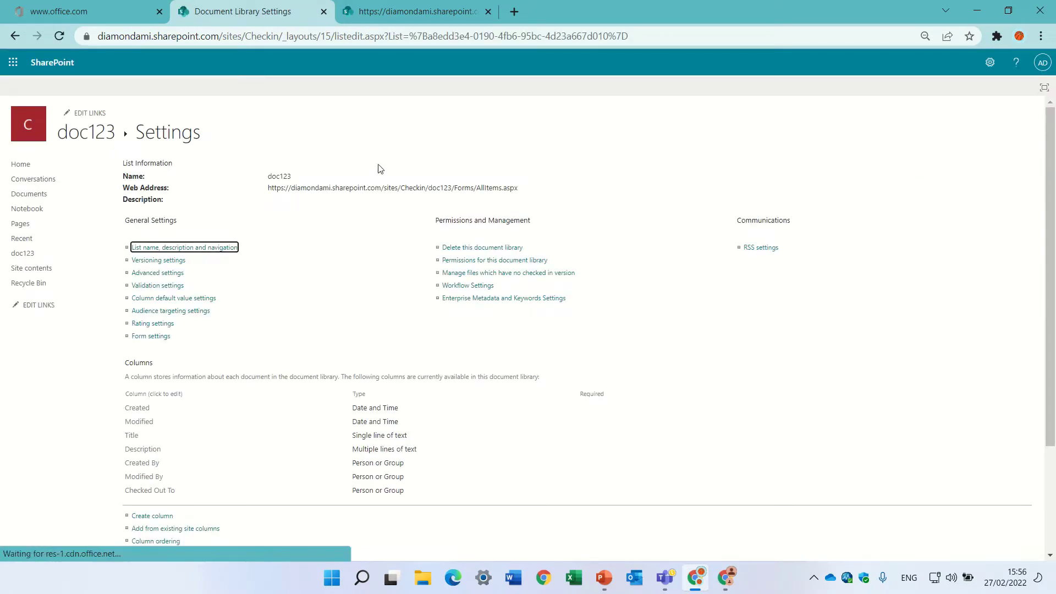
left_click(166, 263)
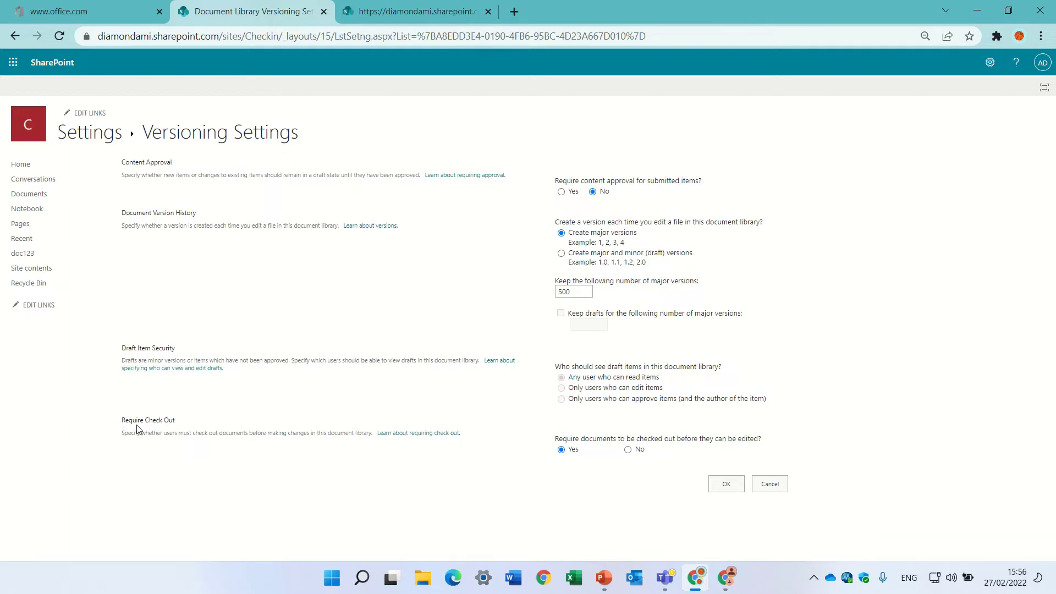
left_click(725, 485)
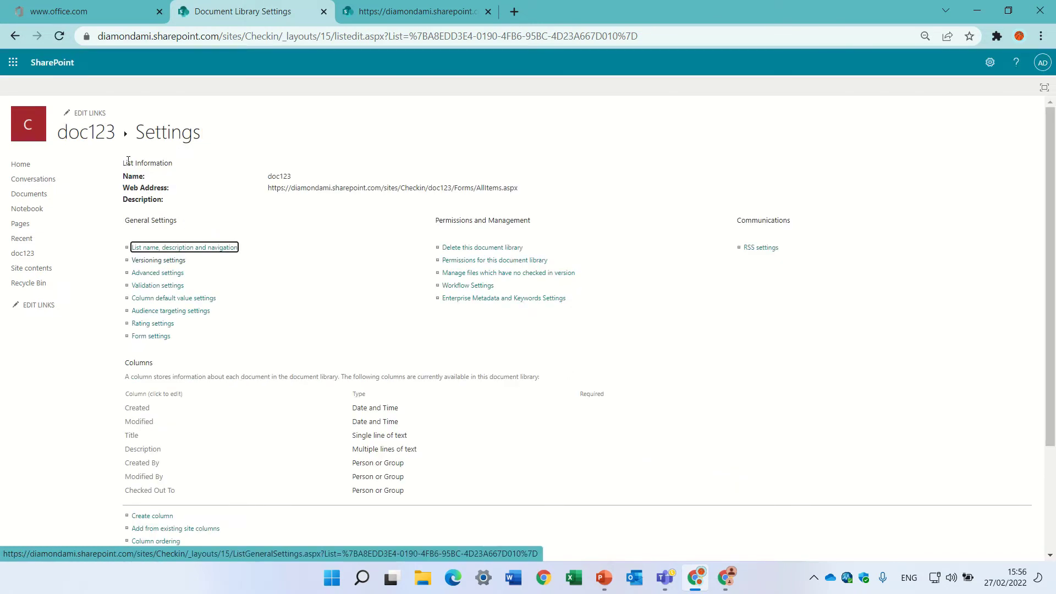
left_click(28, 169)
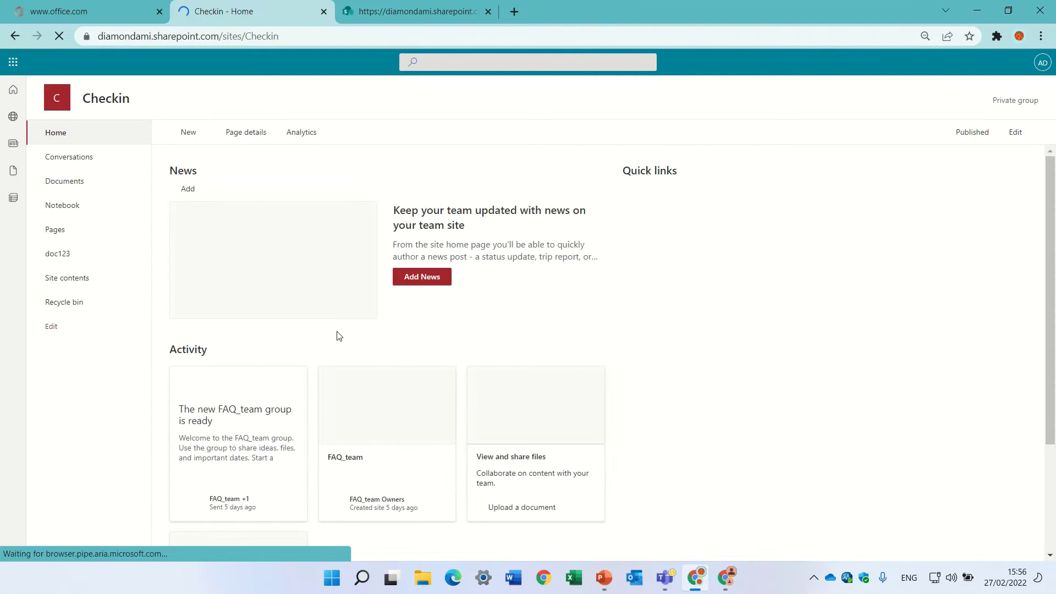
left_click(110, 260)
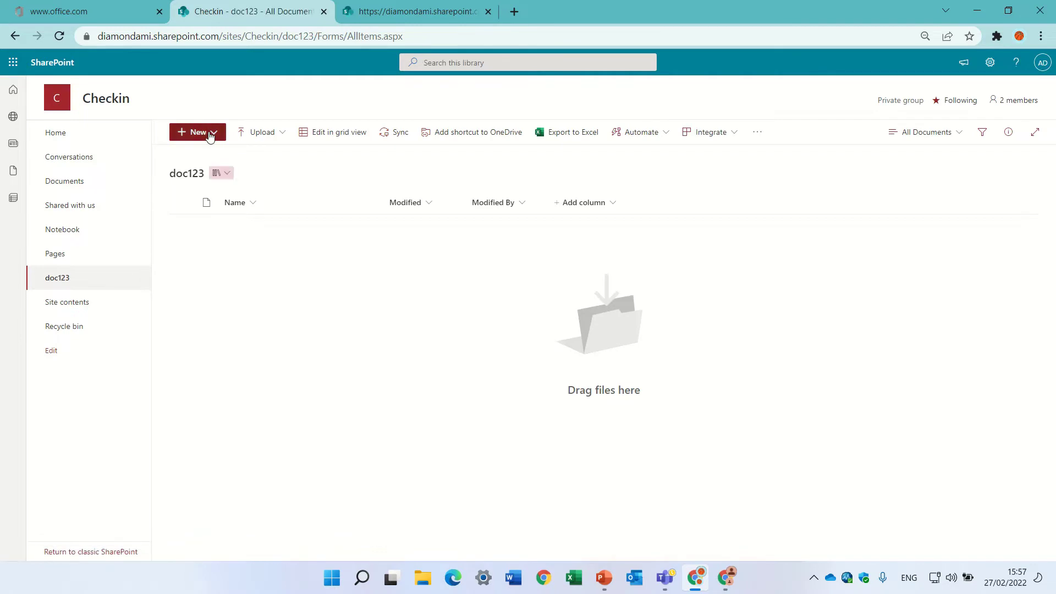
- Create a new Word document in doc123 containing 'testasdasd', keeping the name Document
left_click(190, 132)
left_click(240, 174)
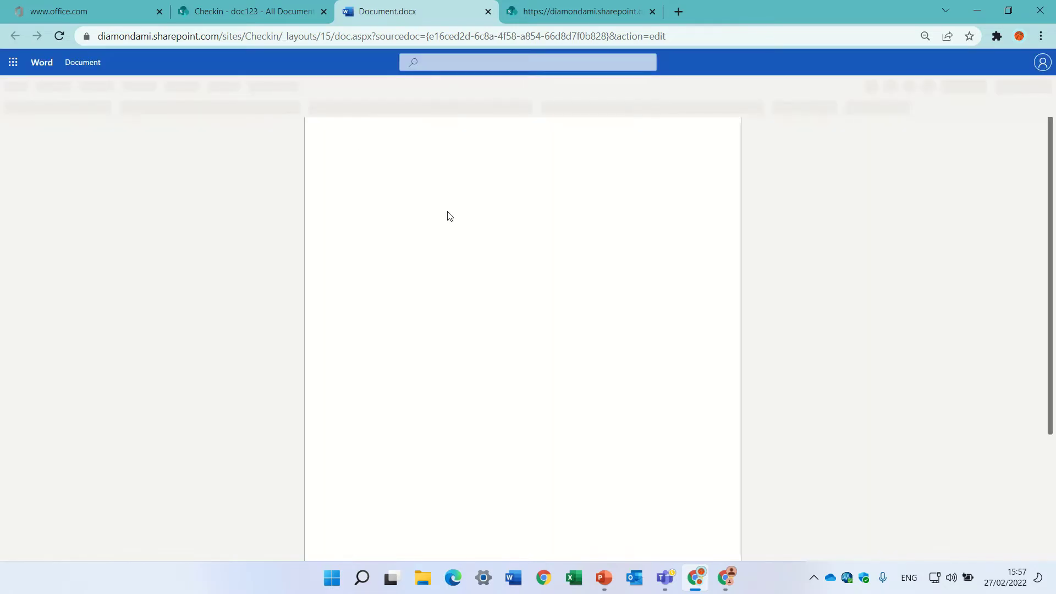
type("test")
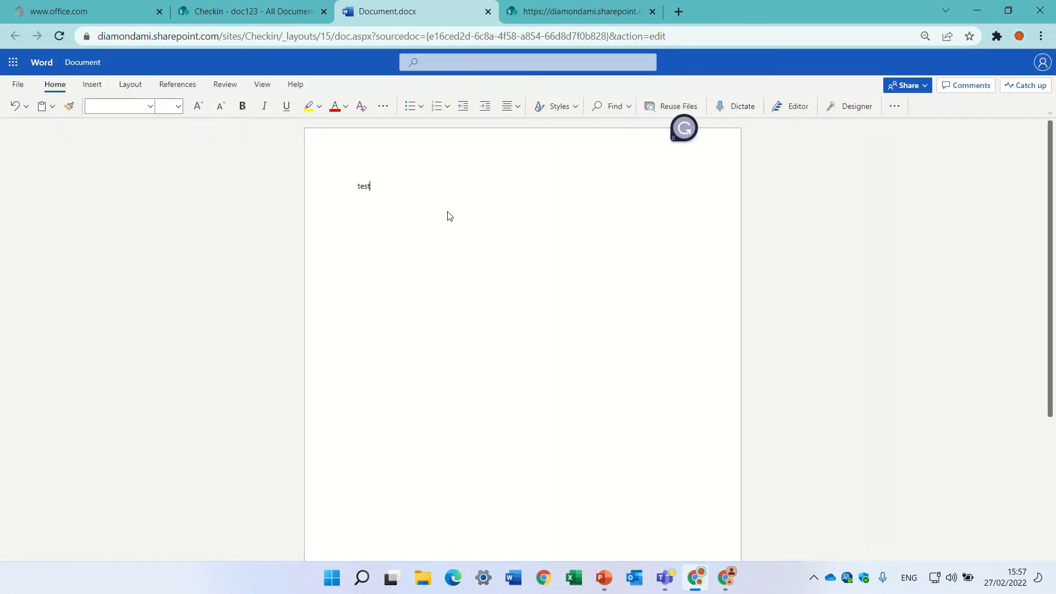
type("asdasd")
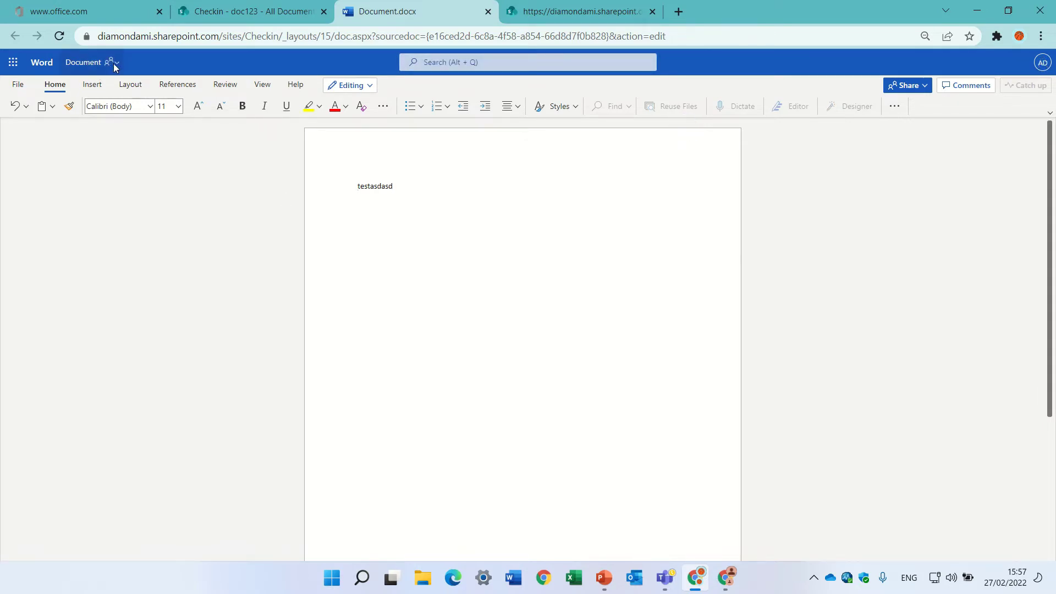
left_click(93, 63)
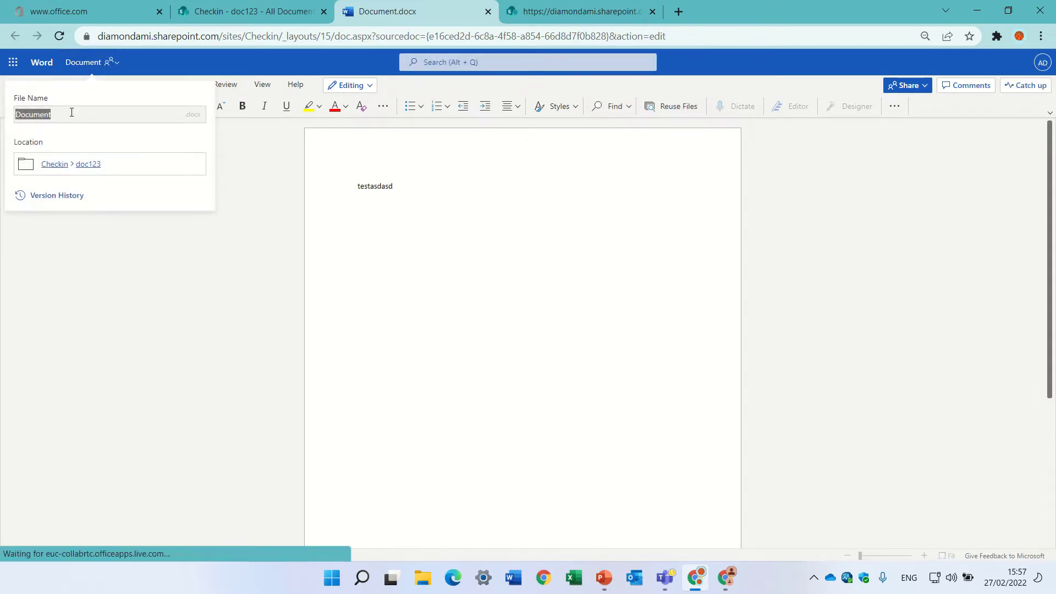
key("BackSpace")
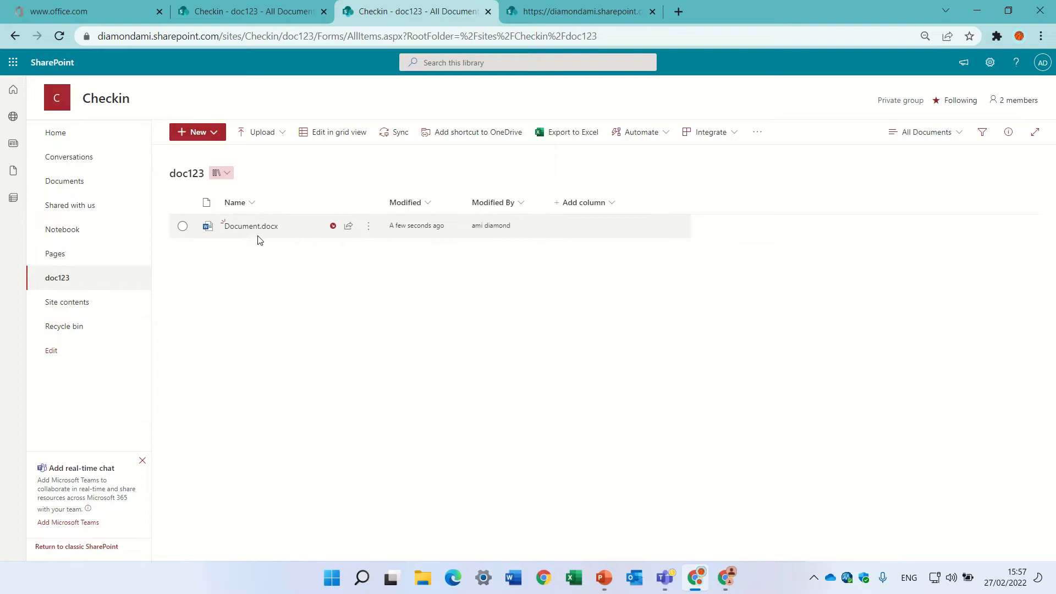
- Confirm Document.docx is checked out, then select the doc123 library address to copy
mouse_move(334, 229)
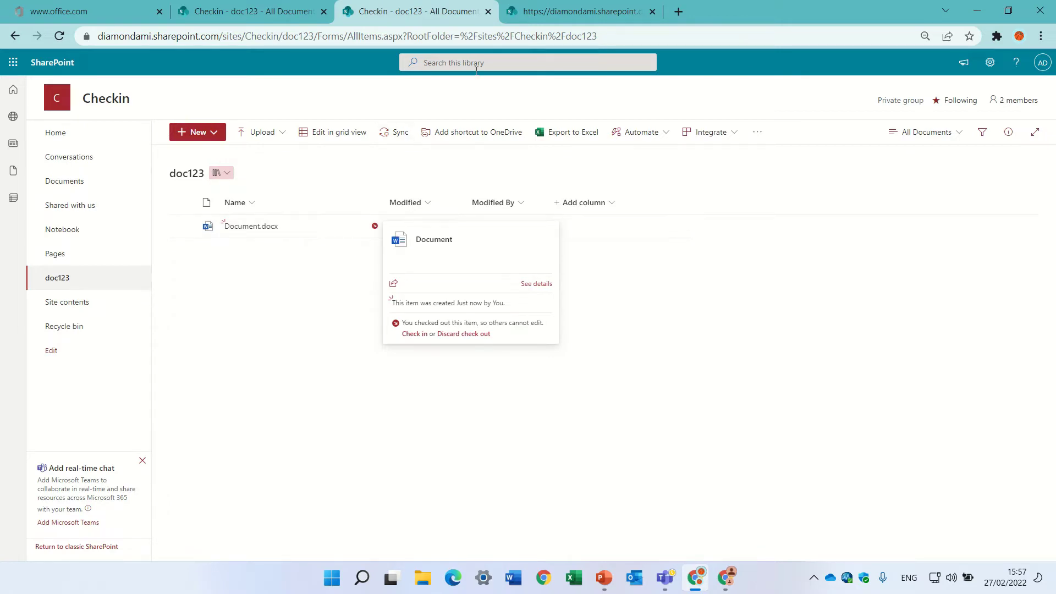
left_click(524, 40)
key("ctrl+c")
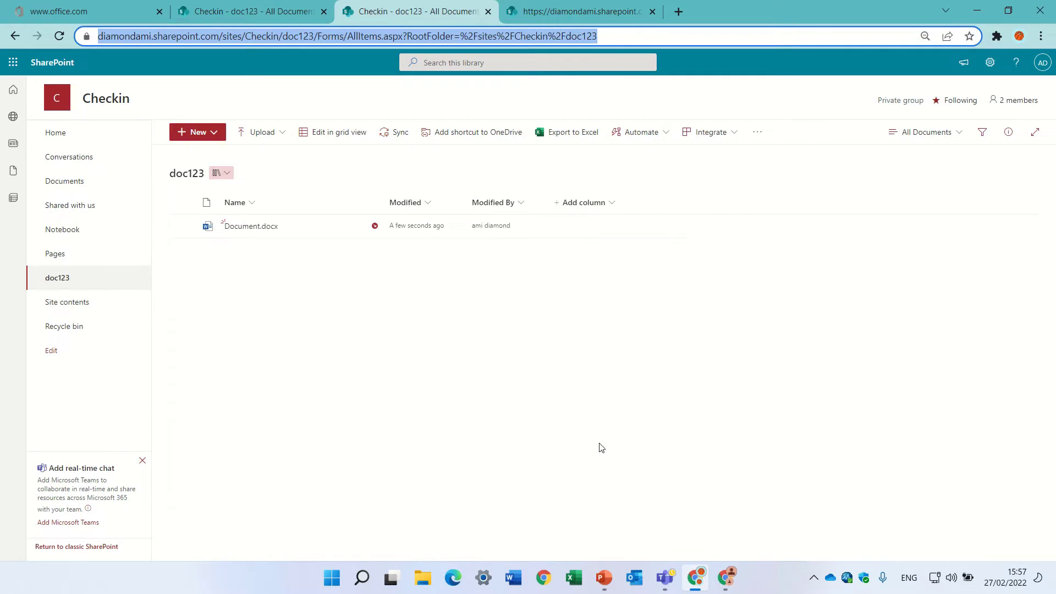
- Load the pasted doc123 address in the second user's window, then return to the first user
left_click(727, 578)
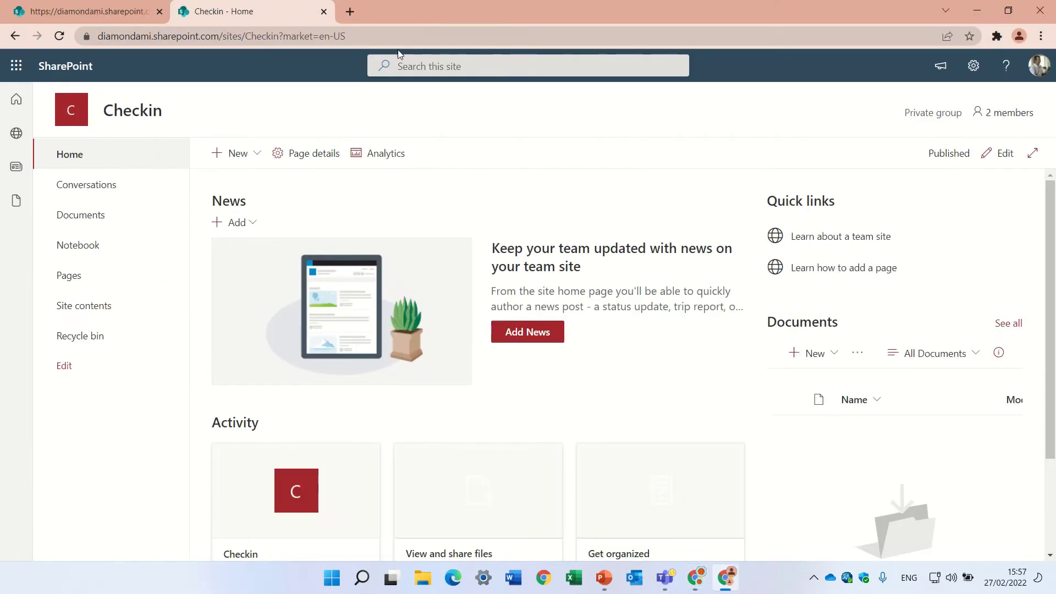
left_click(276, 41)
key("ctrl+v")
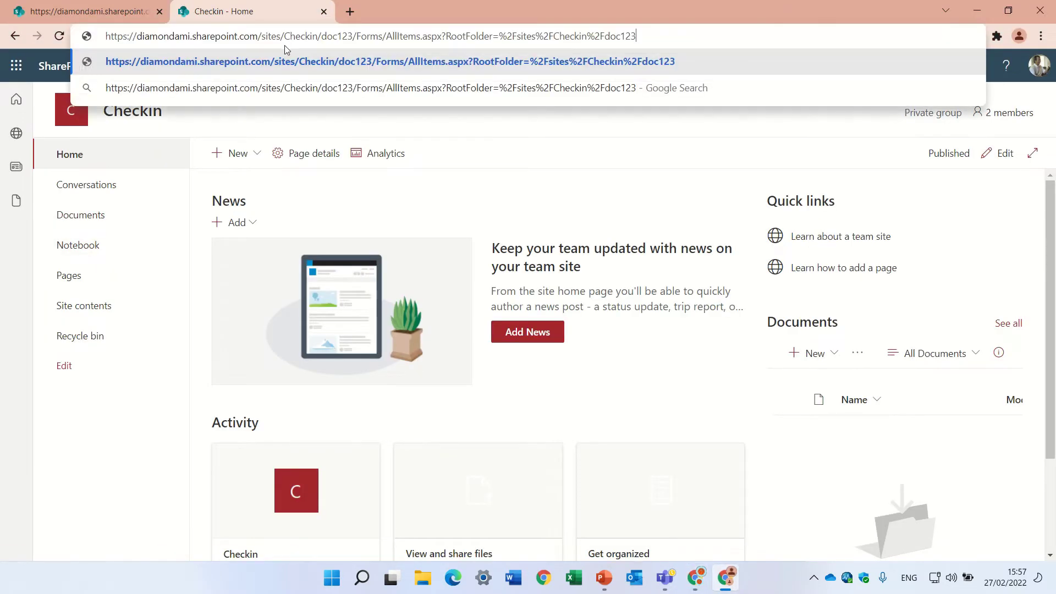
key("Return")
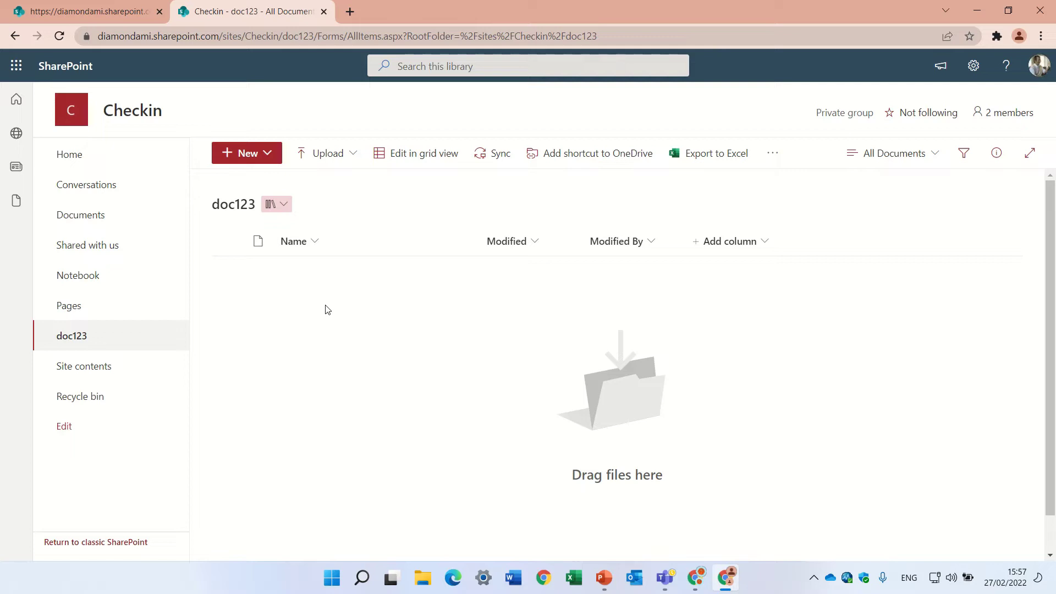
left_click(697, 585)
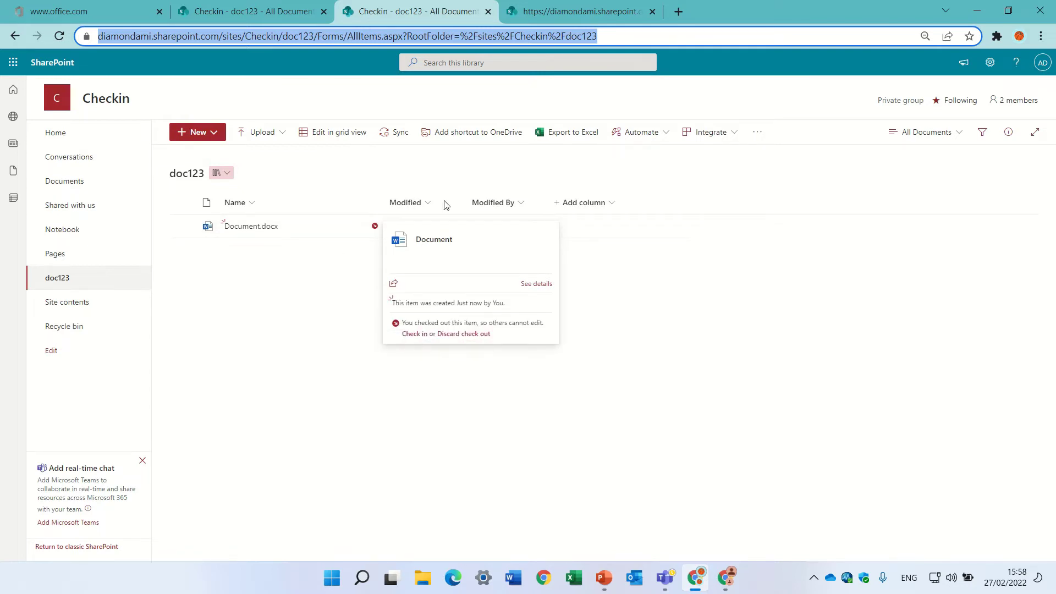
- Check Document.docx back in with the comment 'tested'
left_click(468, 174)
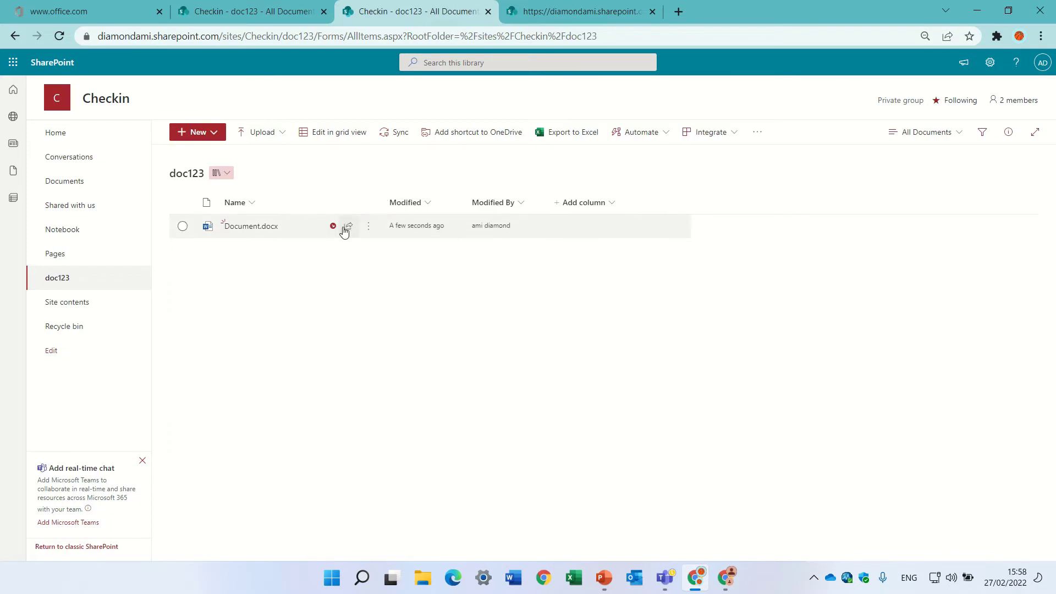
left_click(368, 233)
left_click(368, 234)
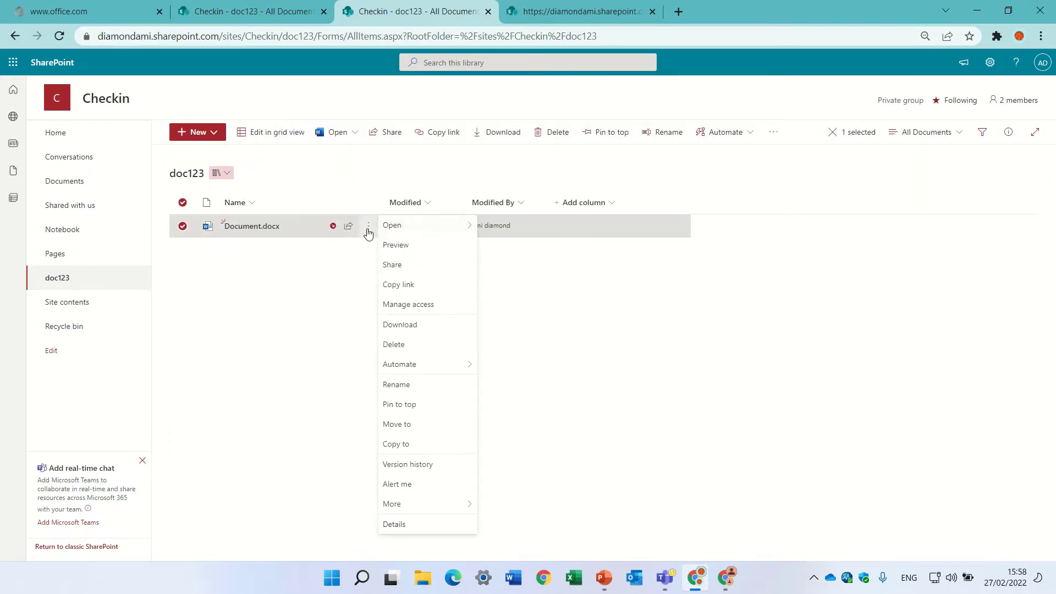
mouse_move(444, 513)
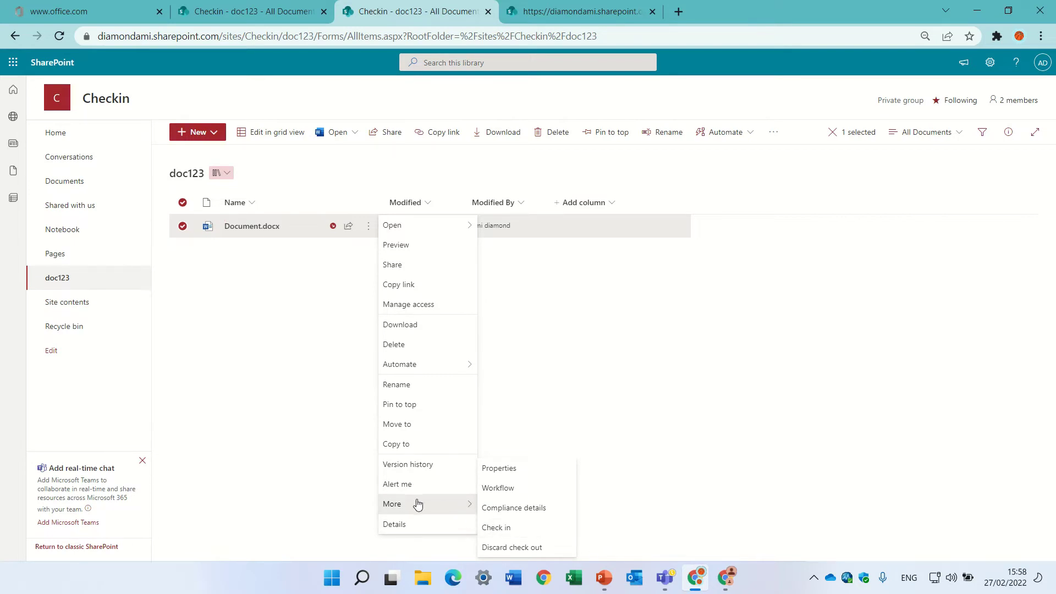
left_click(509, 528)
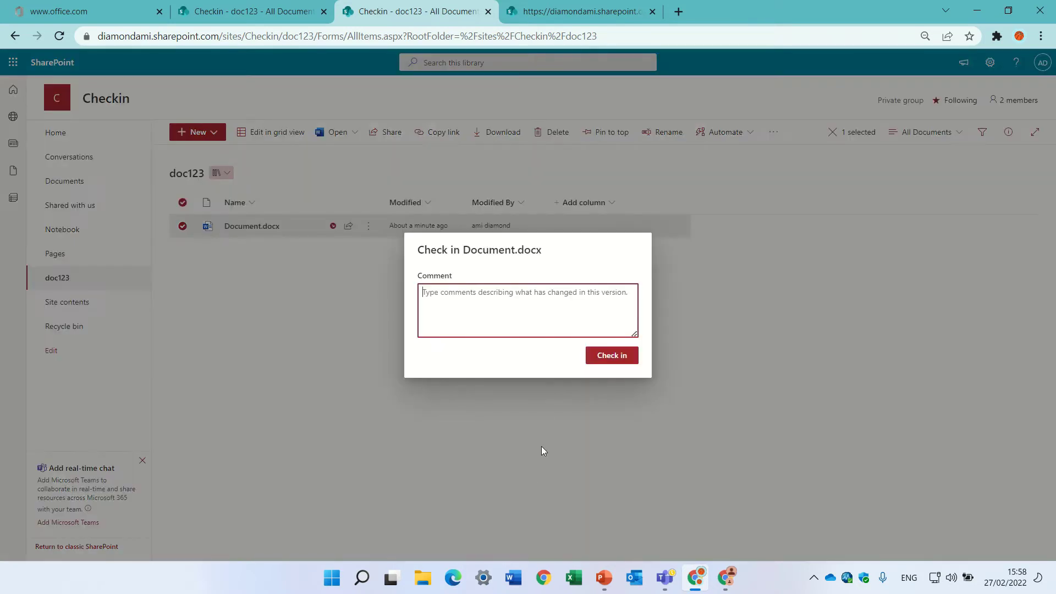
type("tested")
left_click(611, 355)
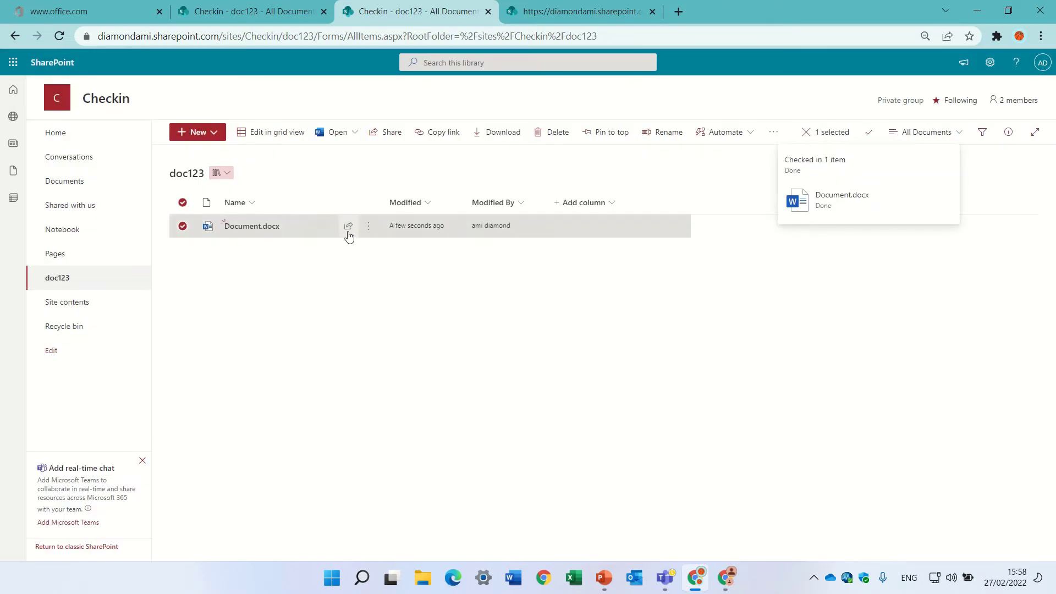
- In the second user's window, reload the doc123 library page
left_click(726, 577)
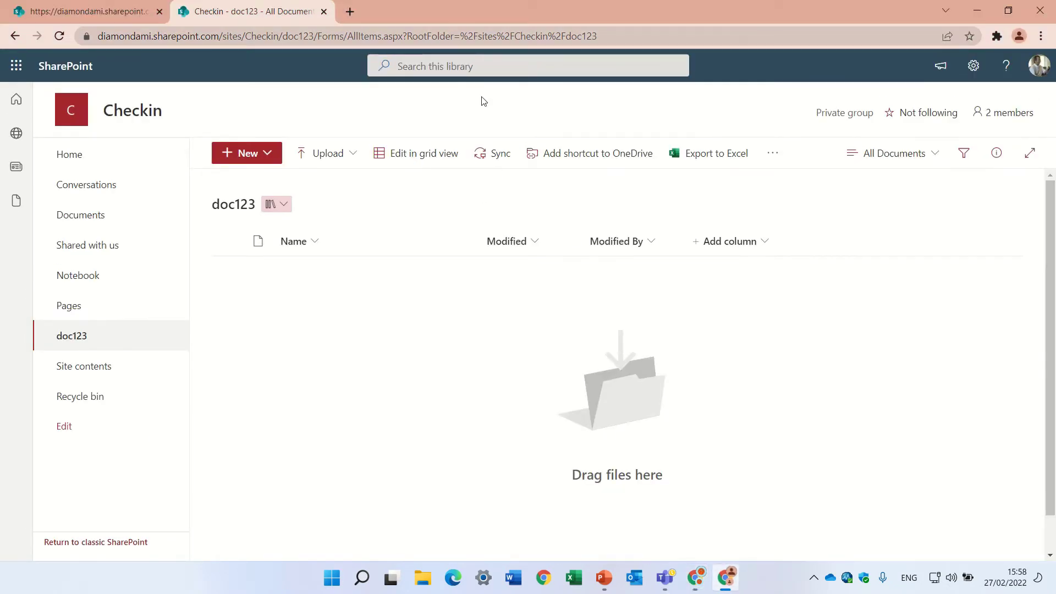
left_click(531, 38)
key("Return")
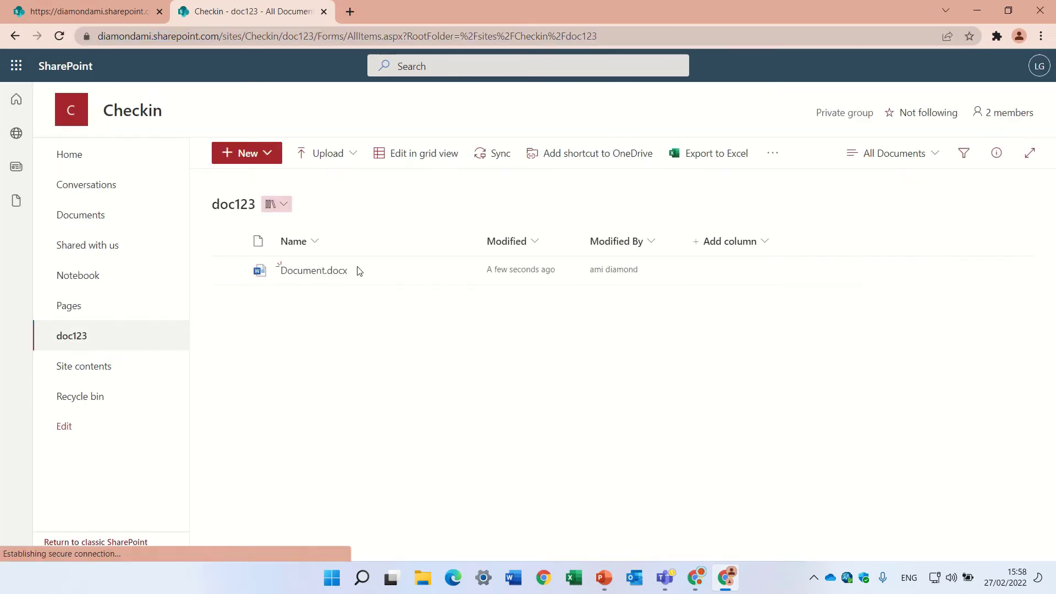
- Check out Document.docx as the second user and deselect its row
mouse_move(334, 277)
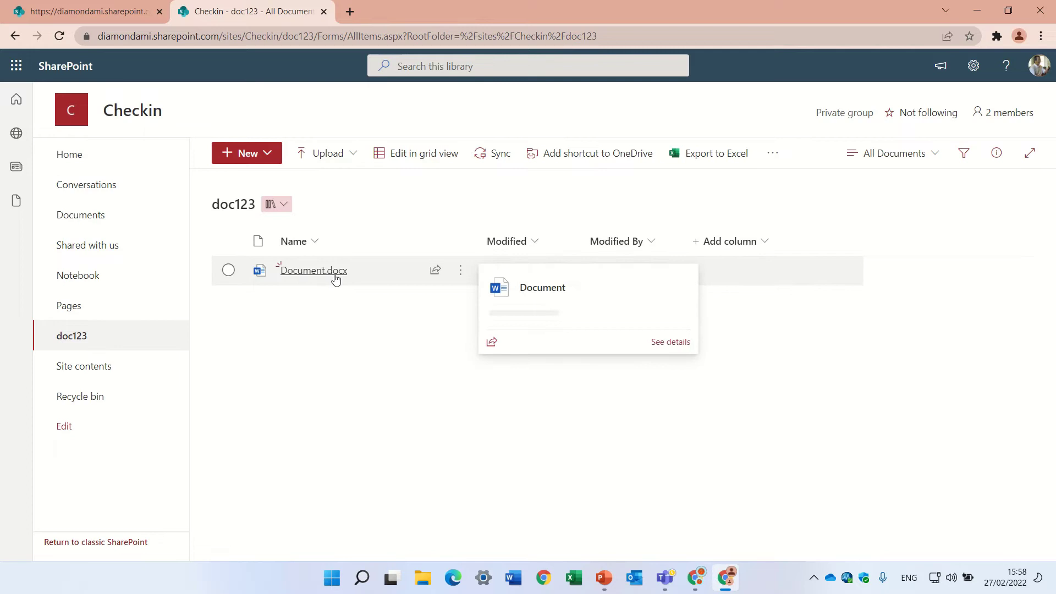
left_click(459, 270)
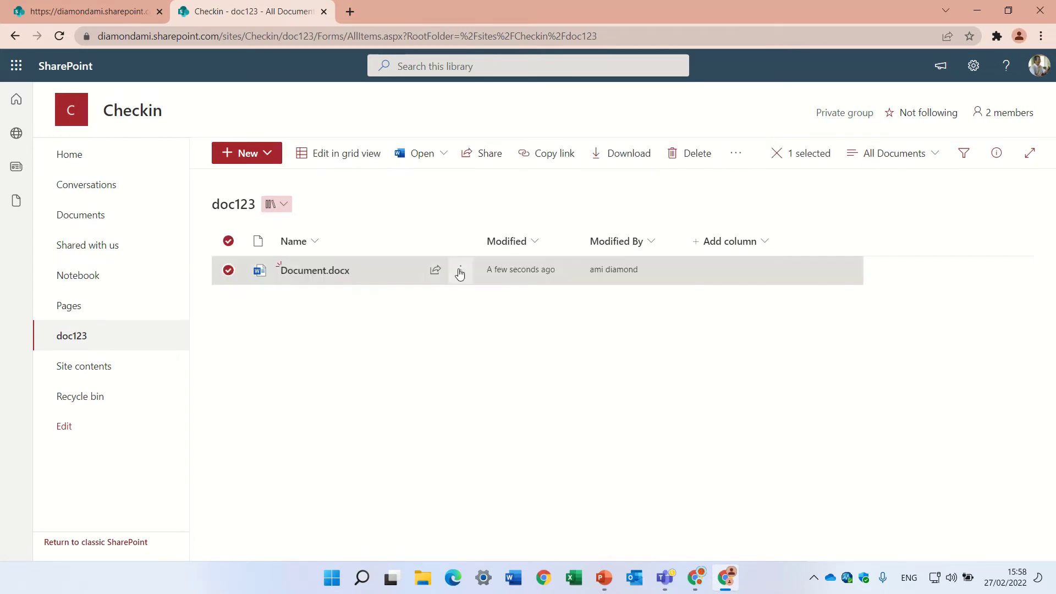
mouse_move(510, 518)
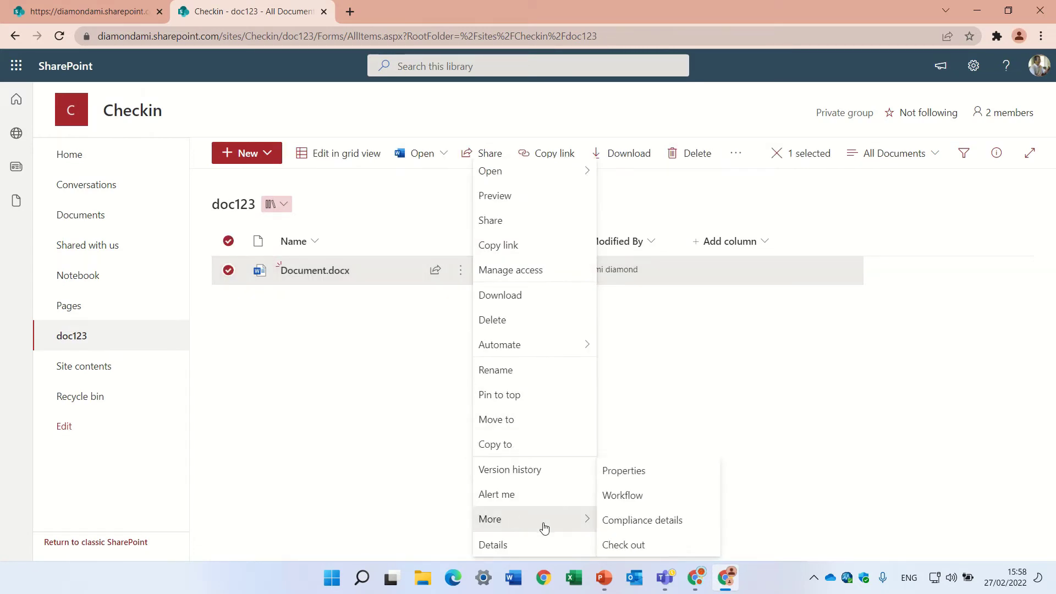
left_click(627, 544)
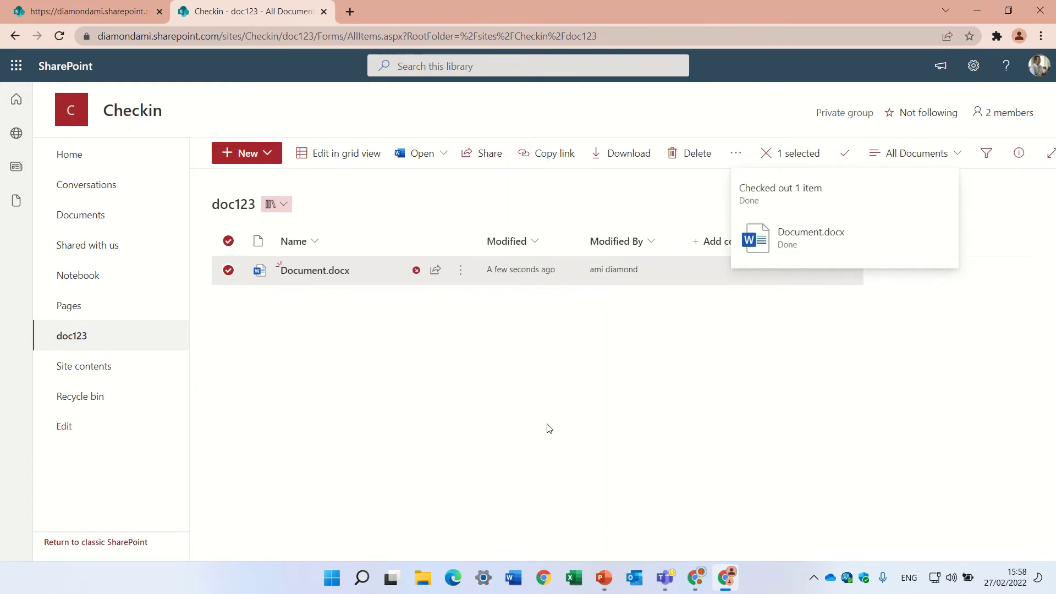
left_click(420, 290)
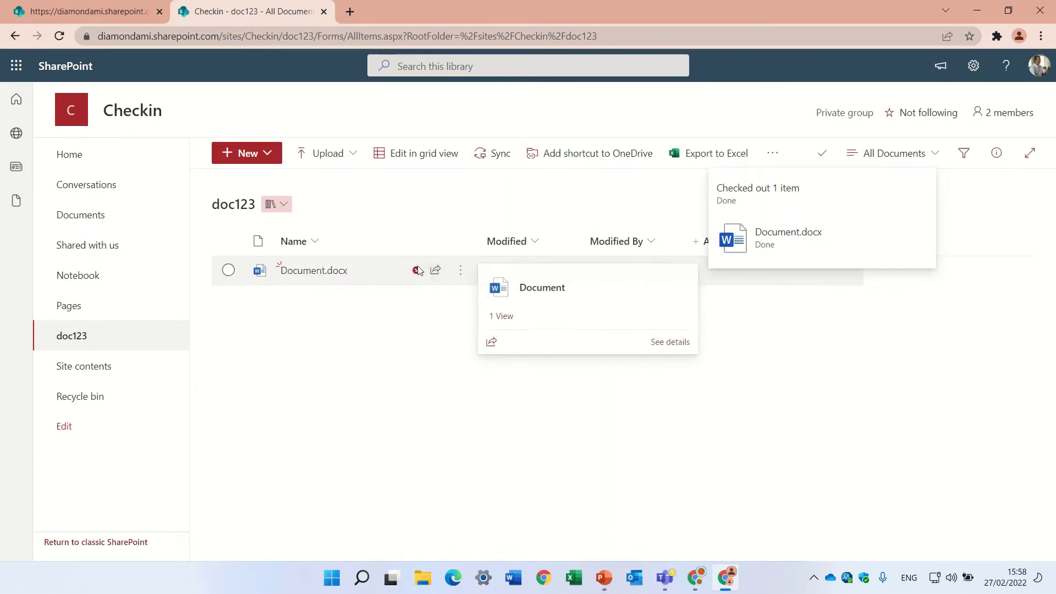
- As the first user, reload doc123, close the Next steps panel, and open Document.docx
left_click(696, 578)
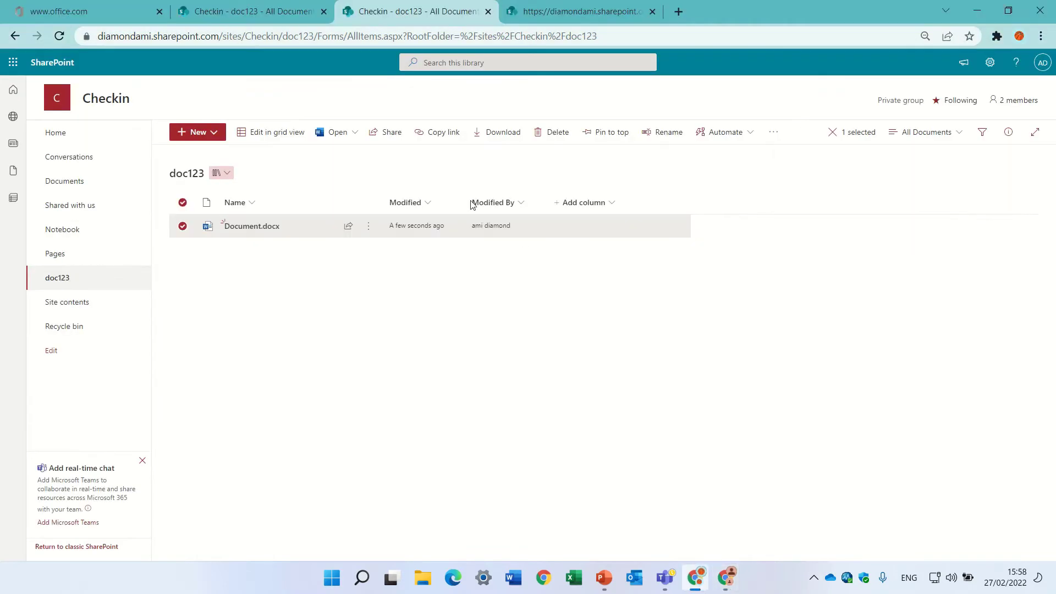
left_click(58, 35)
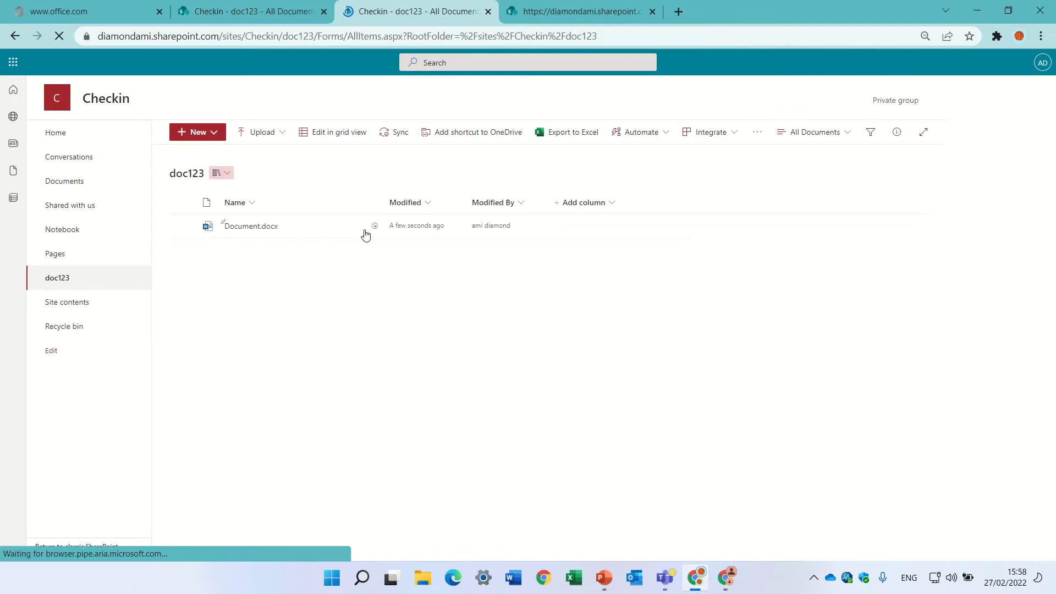
mouse_move(337, 228)
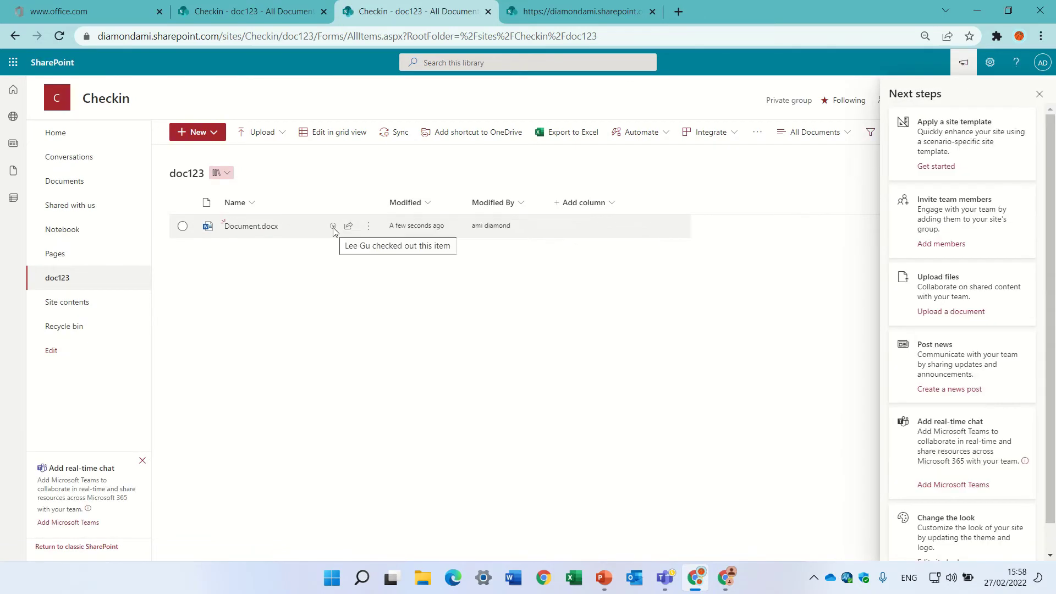
left_click(1039, 94)
mouse_move(345, 227)
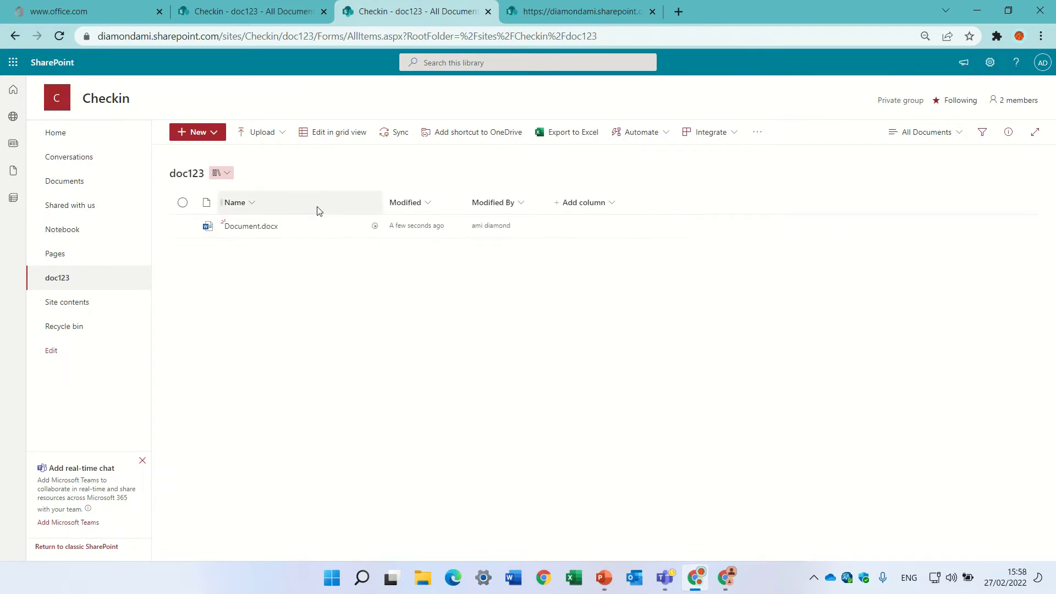
mouse_move(333, 228)
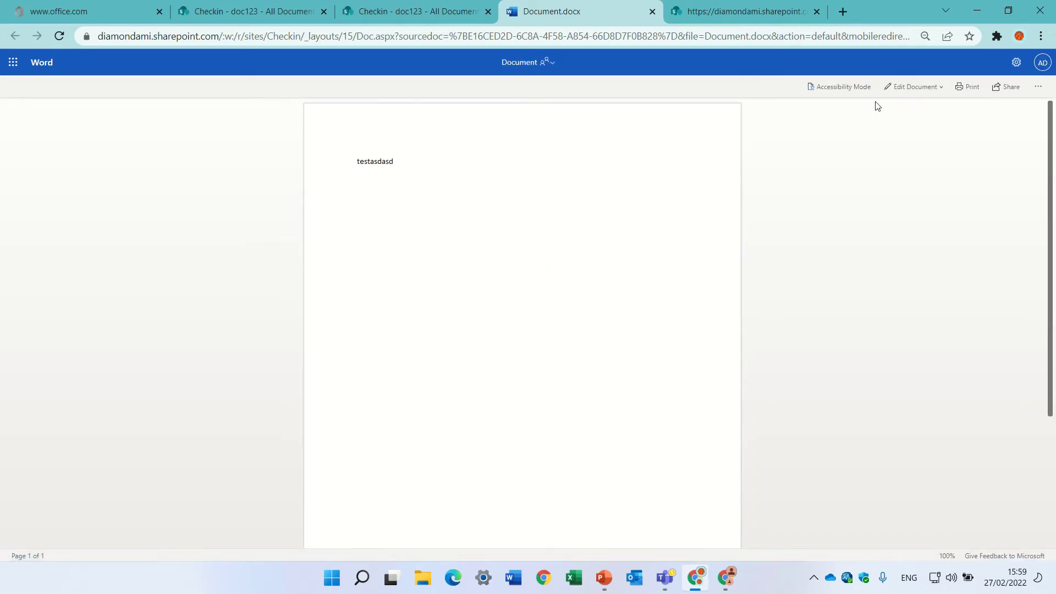
- Attempt to edit Document.docx in the browser, fall back to Reading View, and switch users
left_click(913, 85)
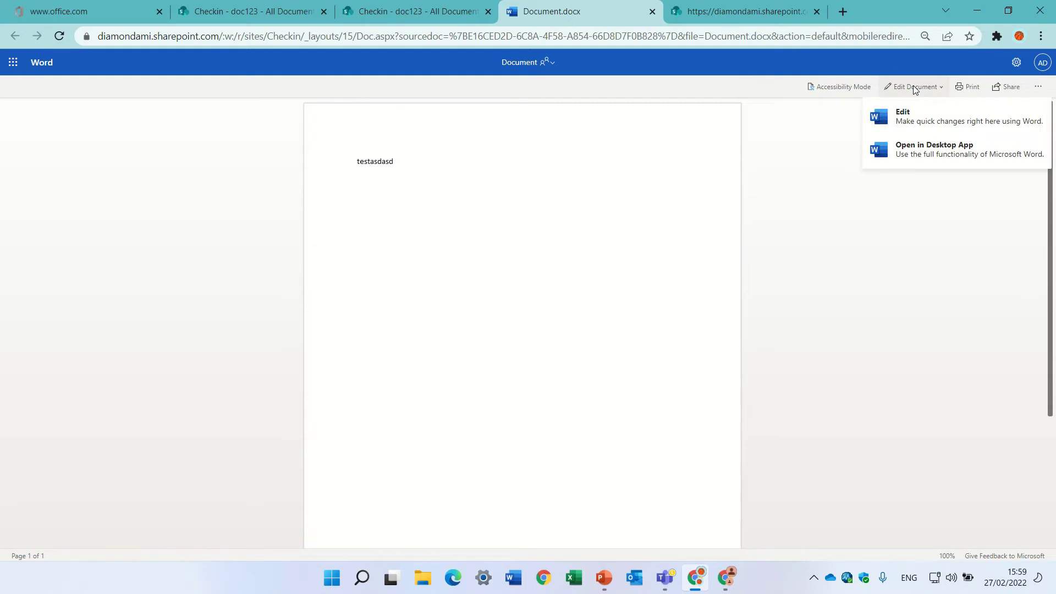
left_click(894, 113)
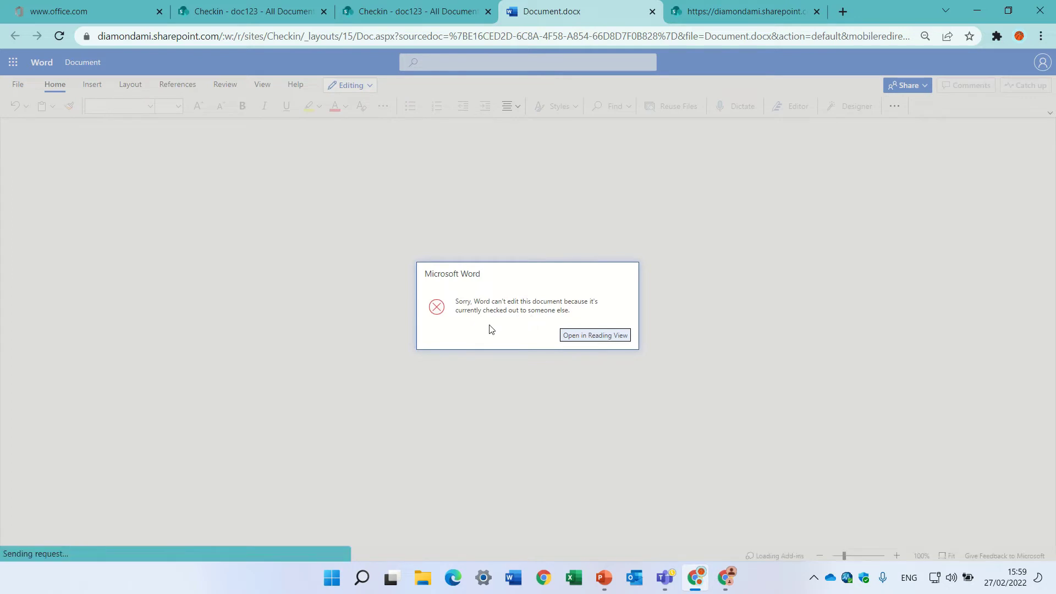
left_click(611, 338)
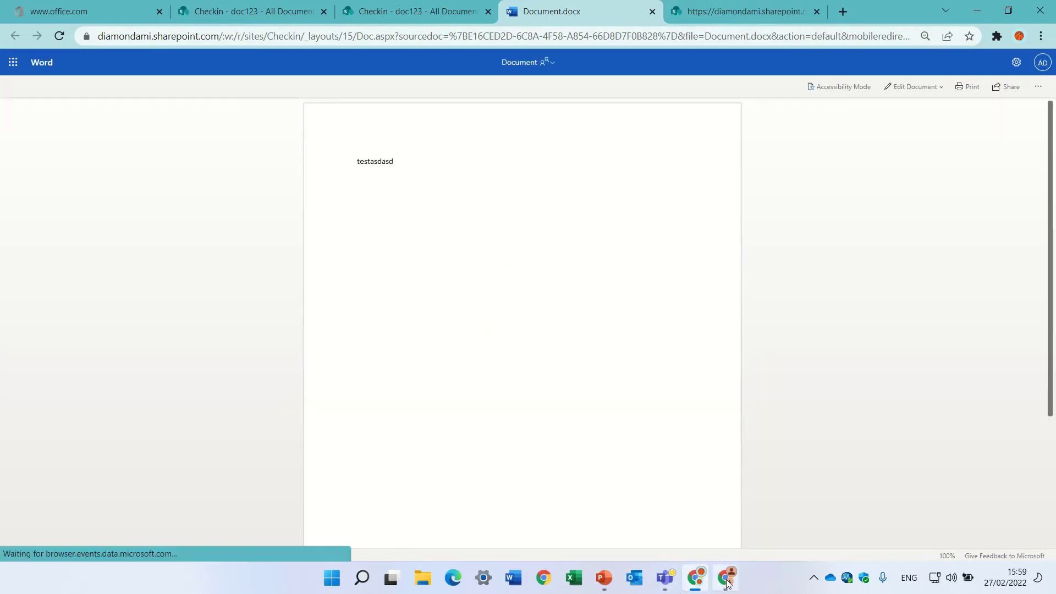
left_click(726, 581)
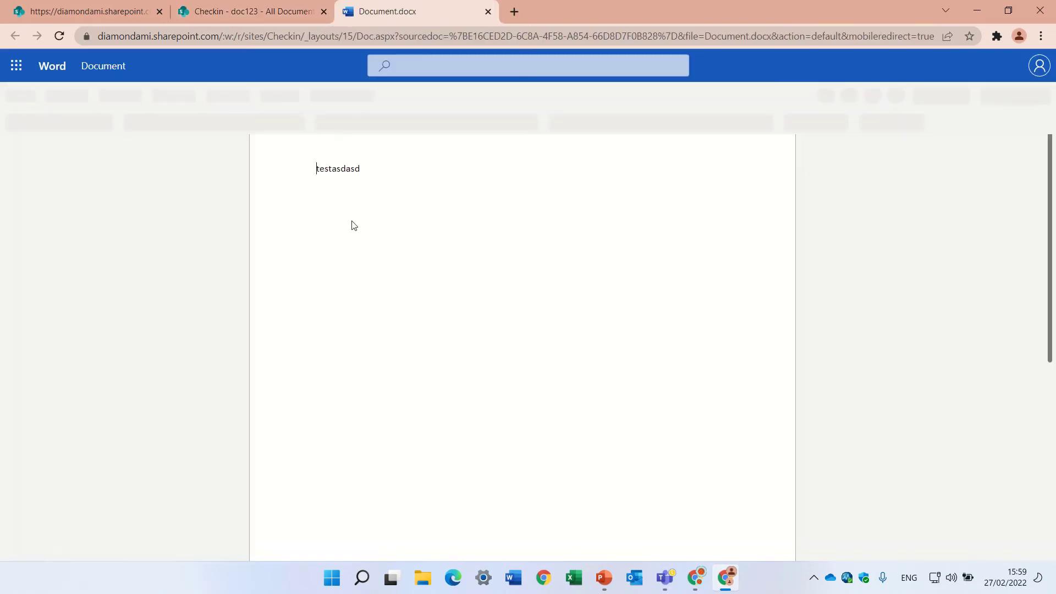
- Append 'asd asd asd asdsad' to the document text, then go back to doc123
left_click(364, 222)
type("asd asd")
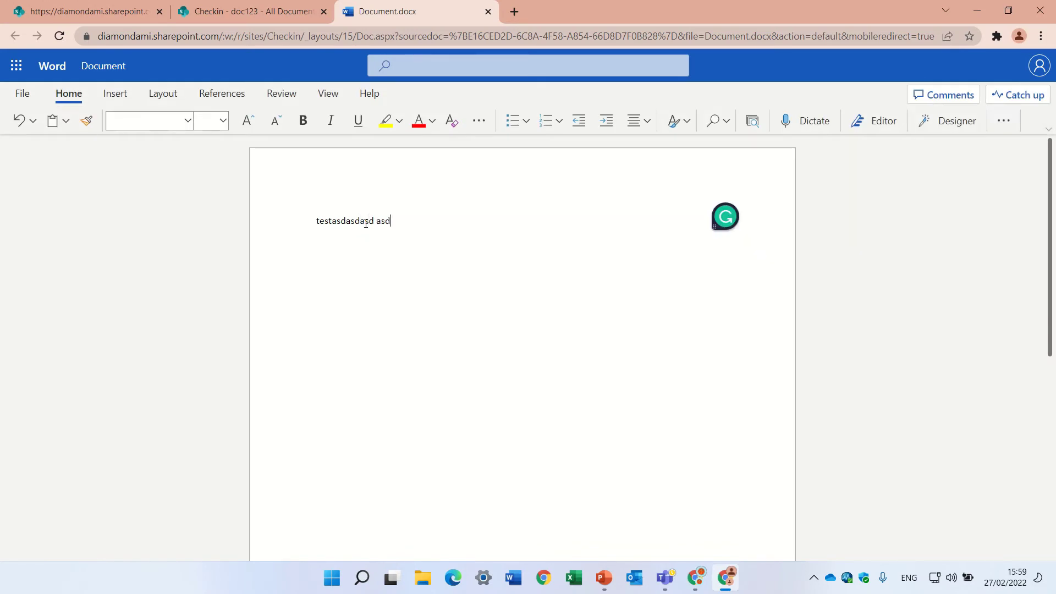
type(" asd asdsad")
left_click(397, 288)
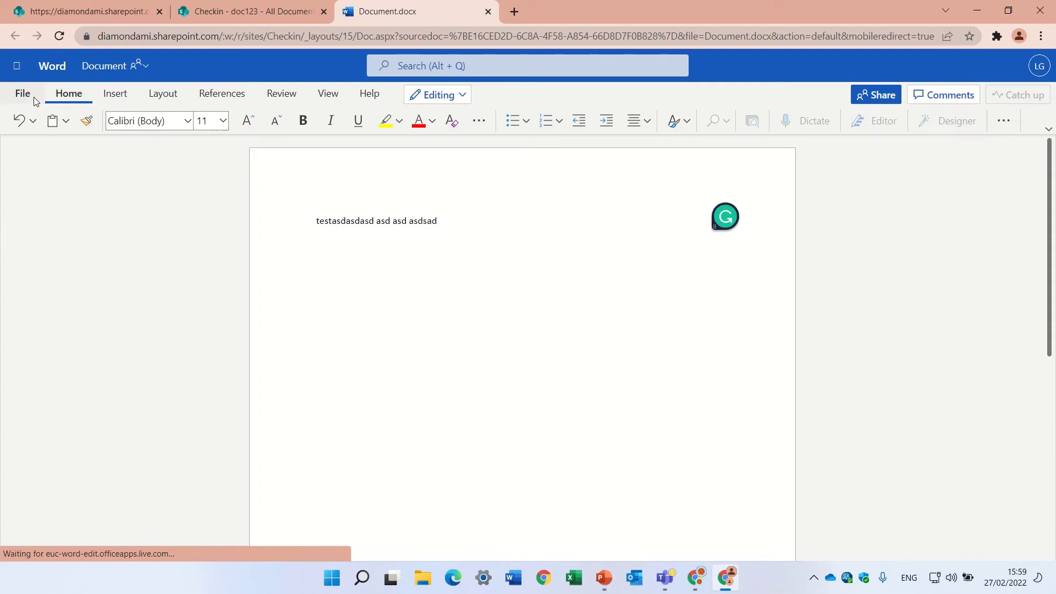
left_click(135, 67)
left_click(110, 191)
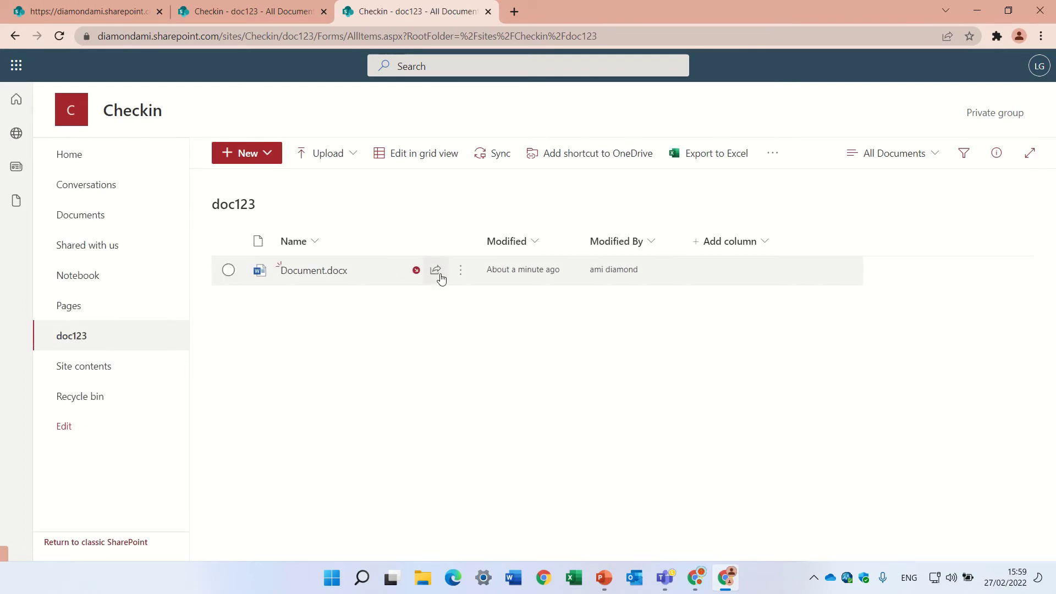
- Check in Document.docx with the comment 'asdsdsdsd', then bring up the other browser window
left_click(460, 273)
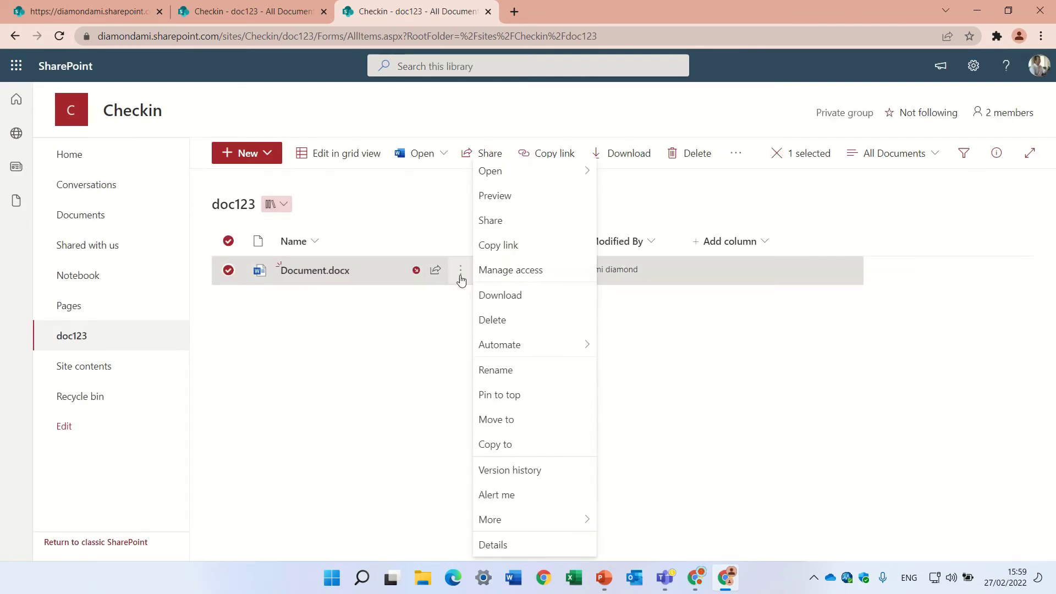
mouse_move(530, 525)
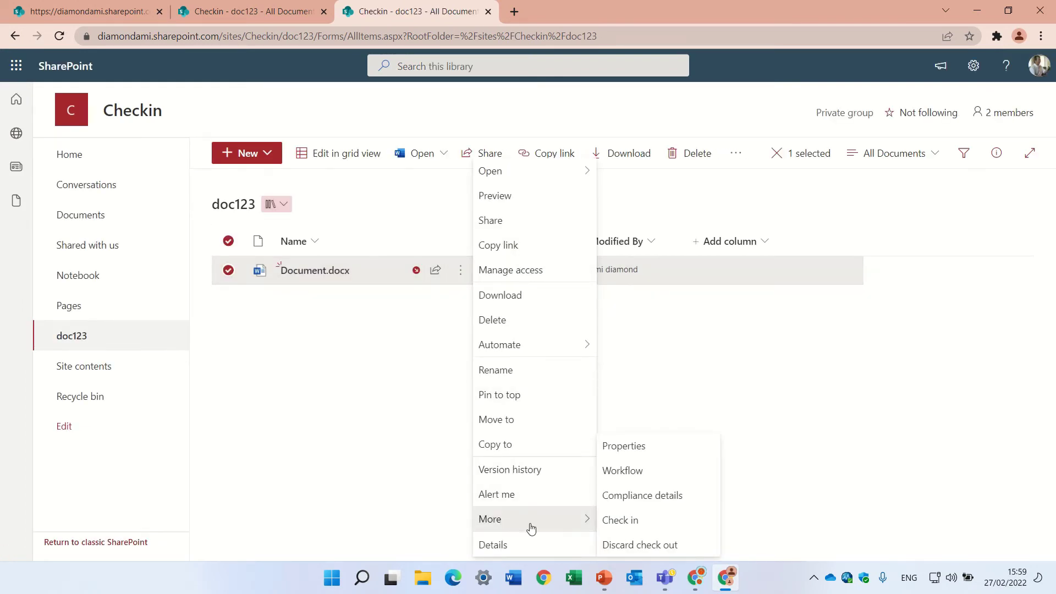
left_click(620, 520)
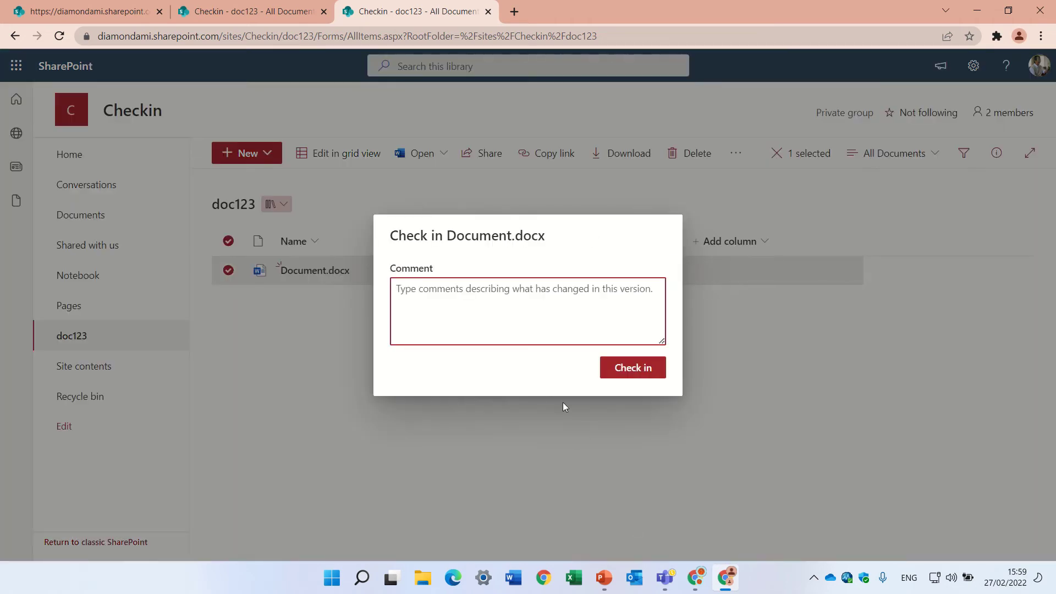
type("asdsdsdsd")
left_click(627, 367)
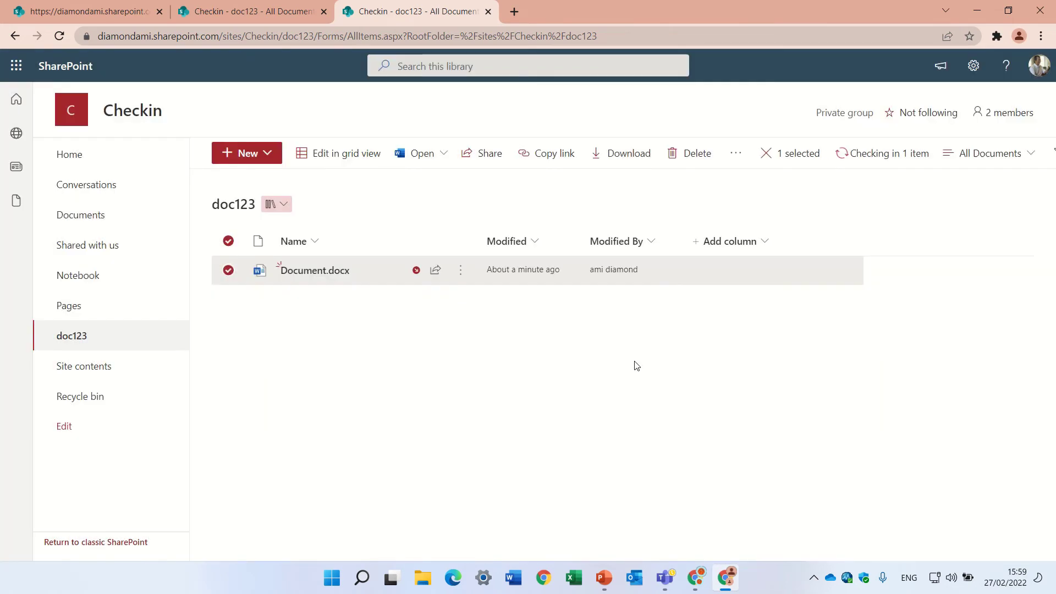
left_click(696, 577)
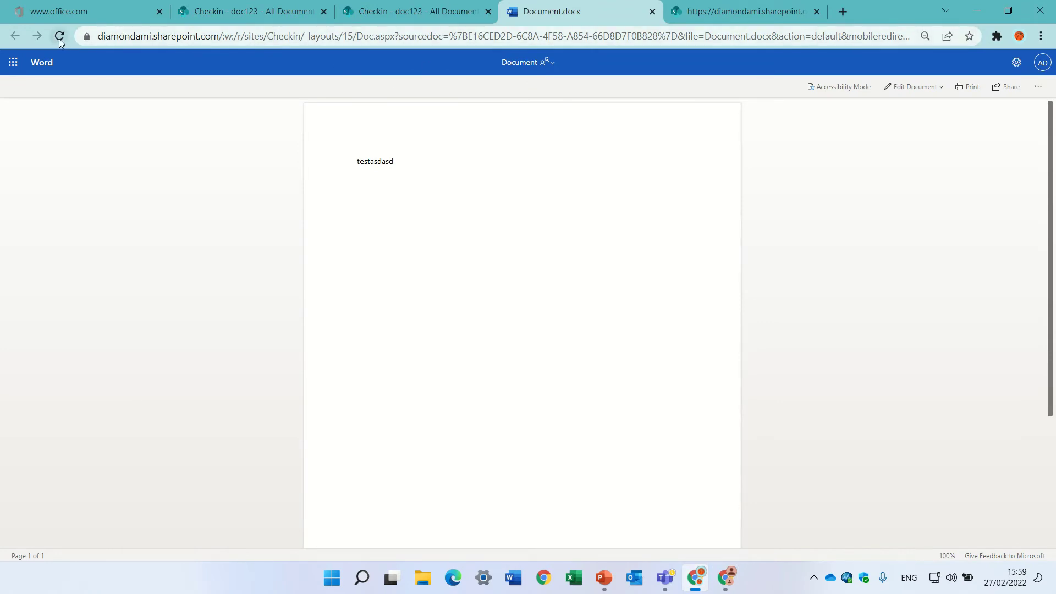
- Switch to the 'Checkin - doc123 - All Documents' tab showing the doc123 library
left_click(417, 16)
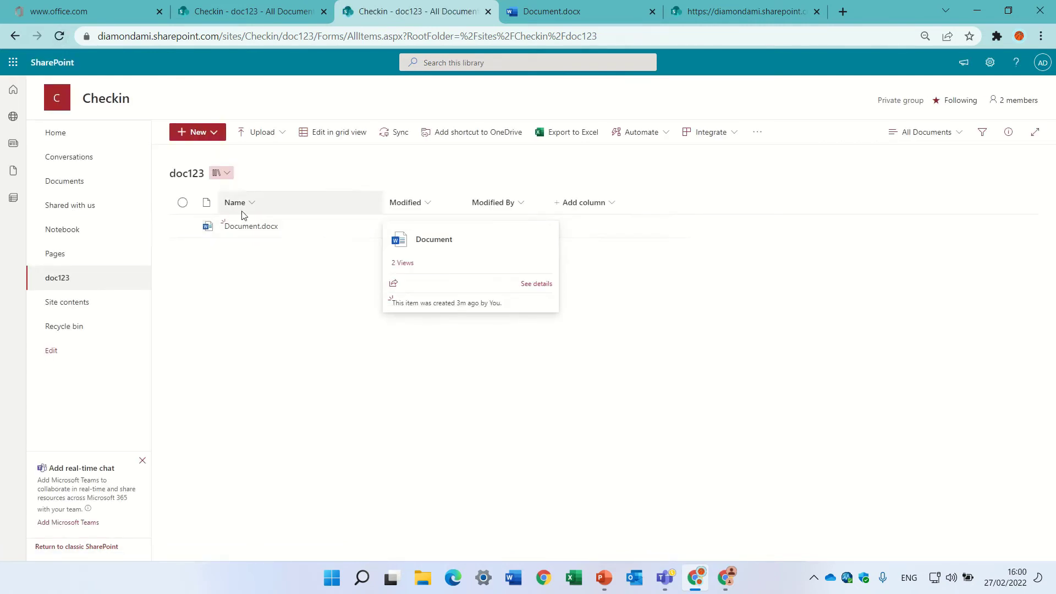
mouse_move(238, 229)
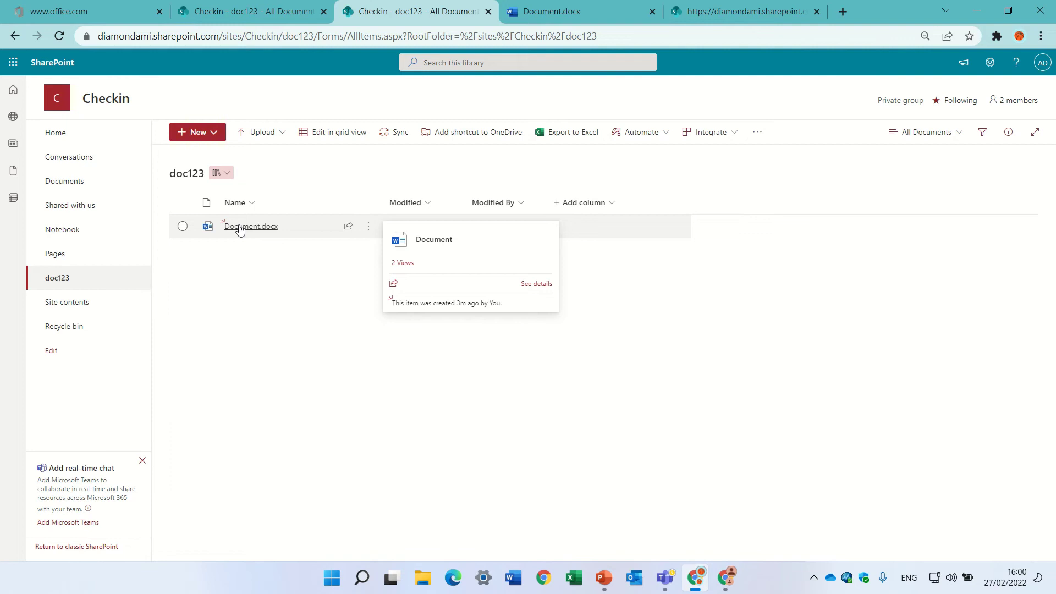
- Set Require Check Out to No in doc123's versioning settings and return to the library
left_click(989, 64)
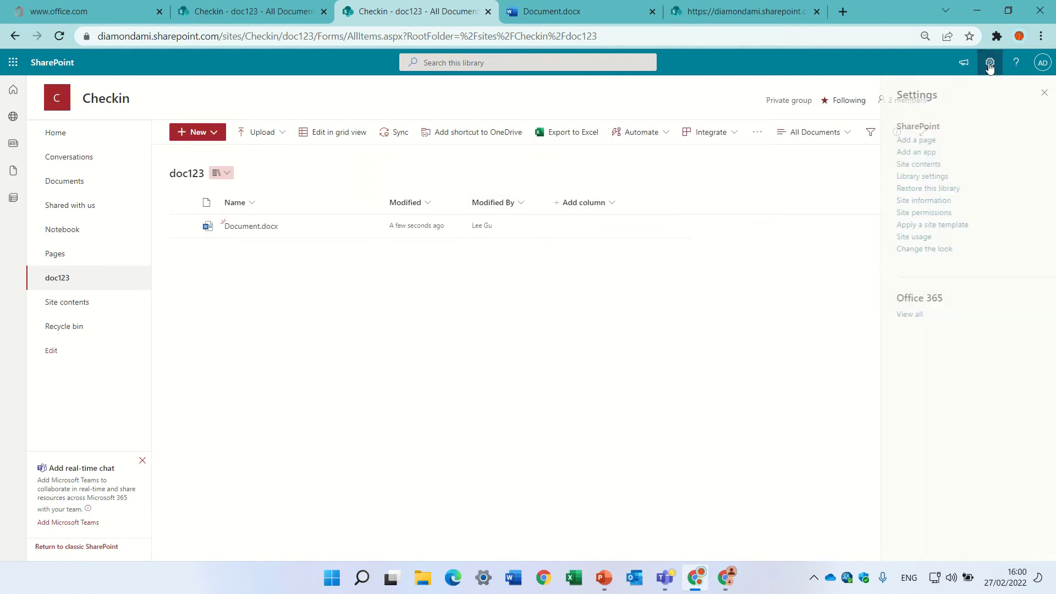
left_click(926, 177)
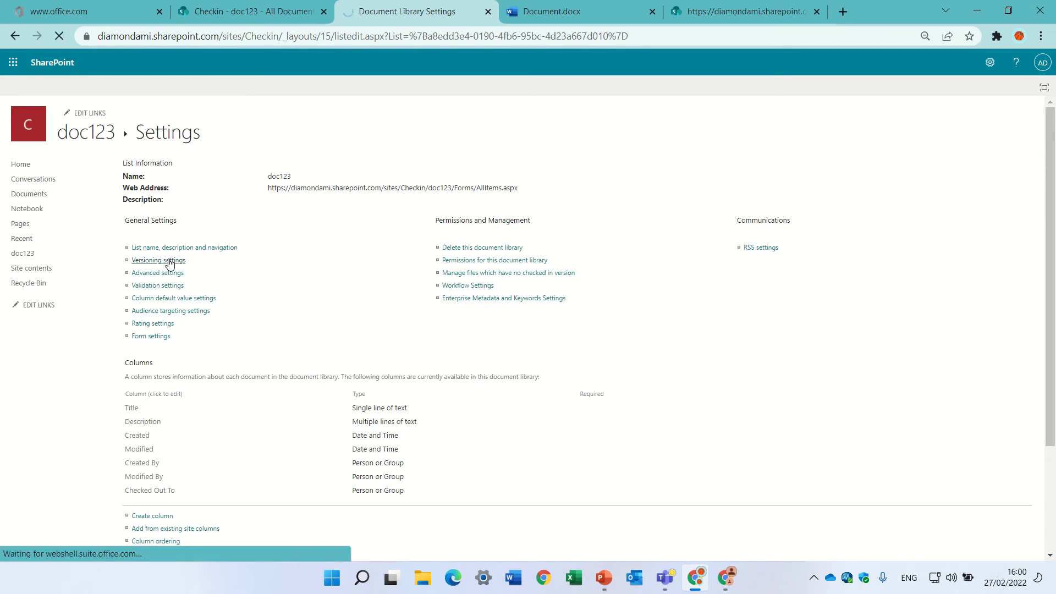
left_click(165, 261)
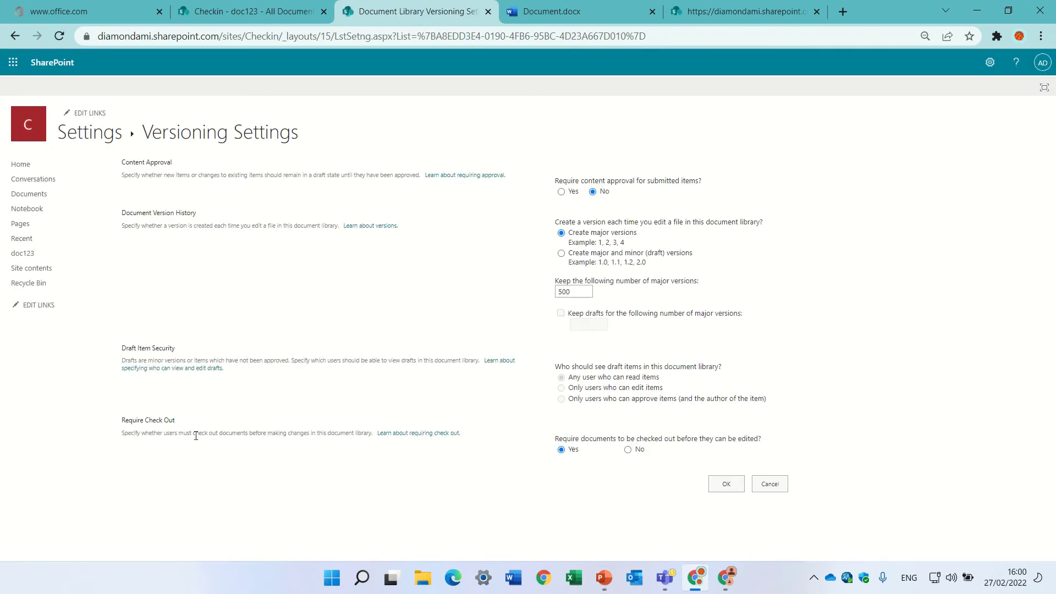
left_click(628, 450)
left_click(730, 486)
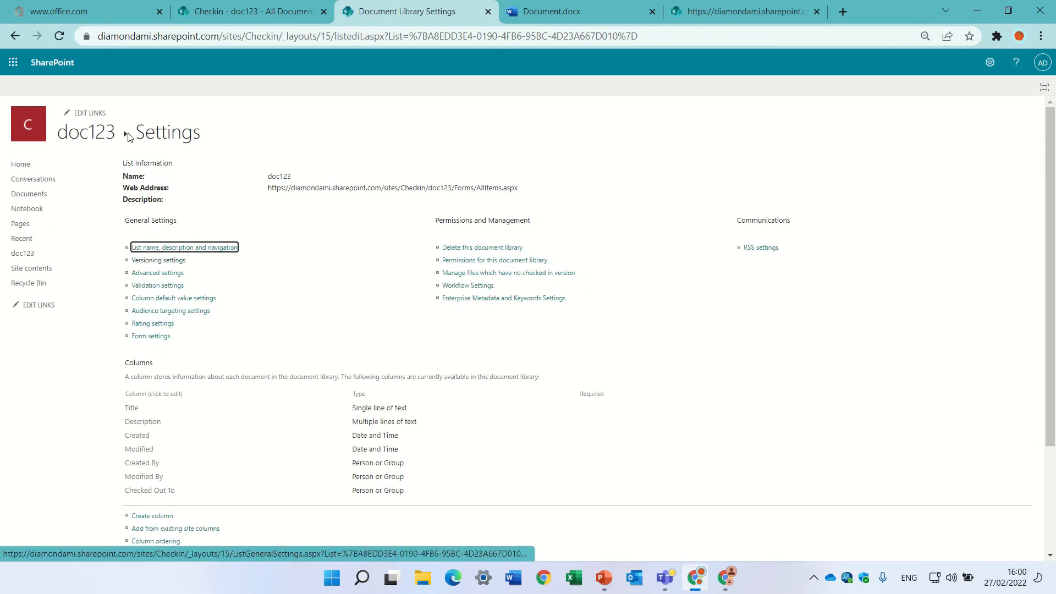
left_click(70, 144)
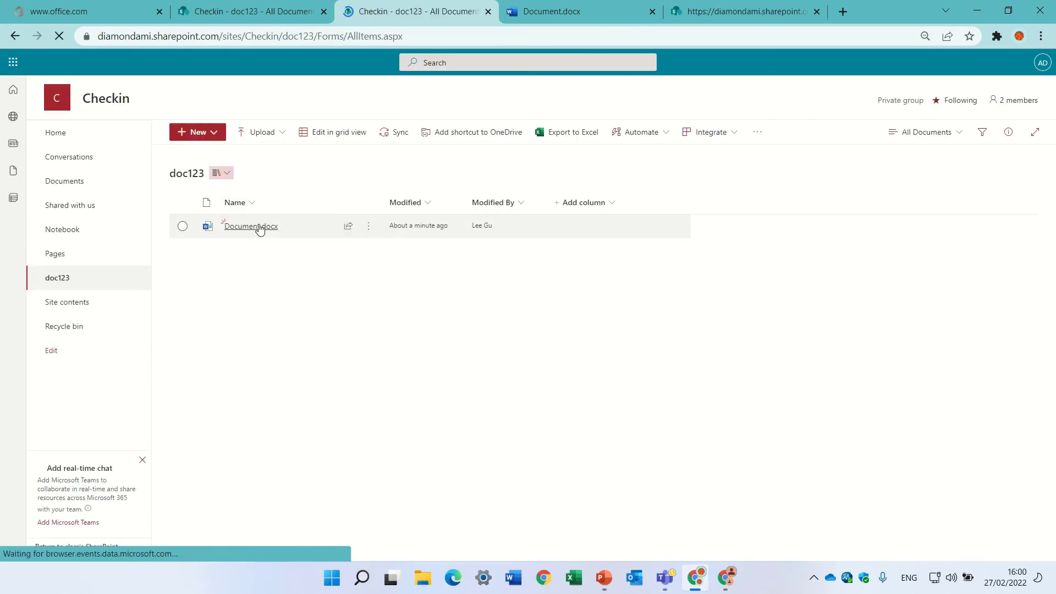
- Open Document.docx in Word for the web in both users' browser windows
left_click(260, 227)
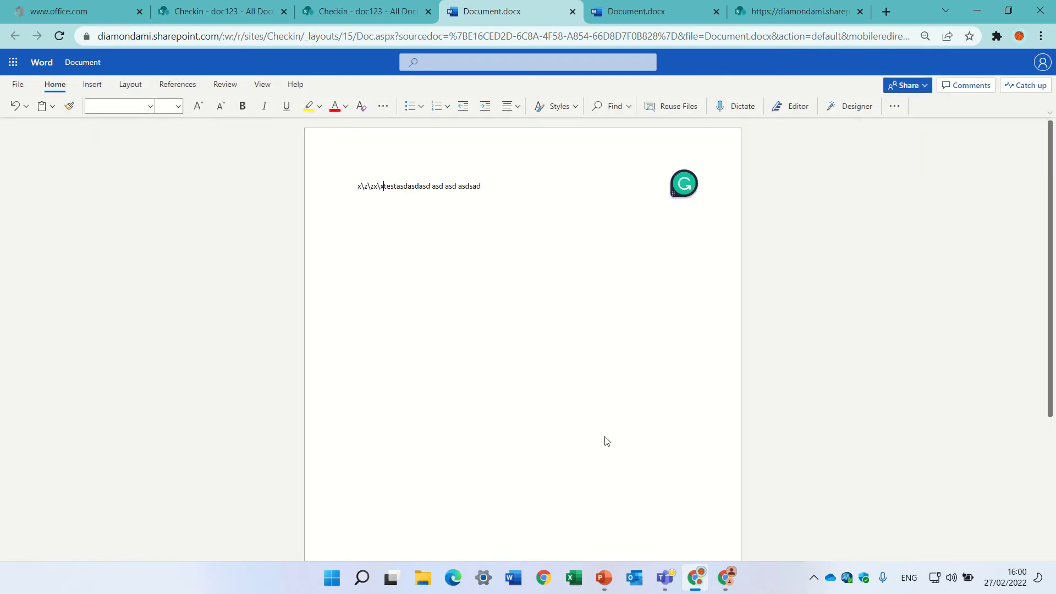
left_click(726, 577)
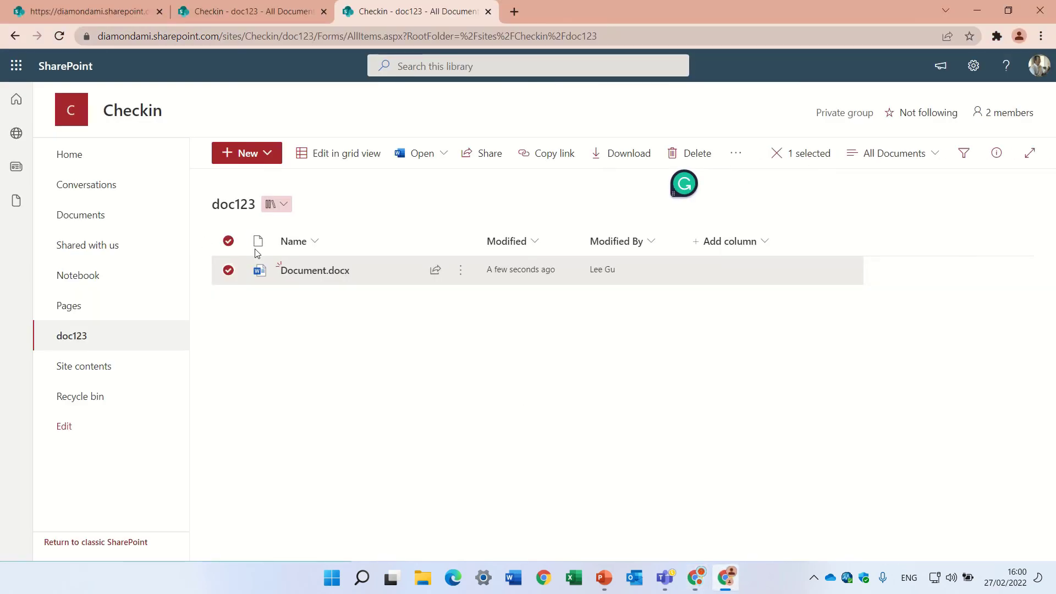
left_click(316, 271)
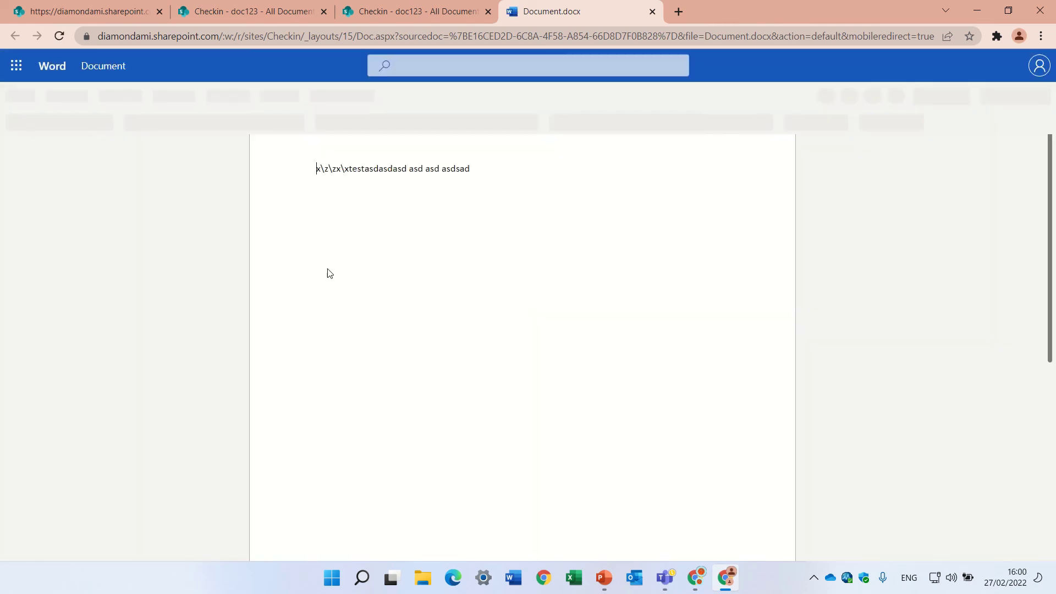
- As the second user, type 'x\zx\zx\zxz\zx\x\x', then add a new line 'sdfsdfsdfsdfsdfsdfsdfsdfsdfsdfsdf'
type("x\\zx\\zx\\zxz\\z")
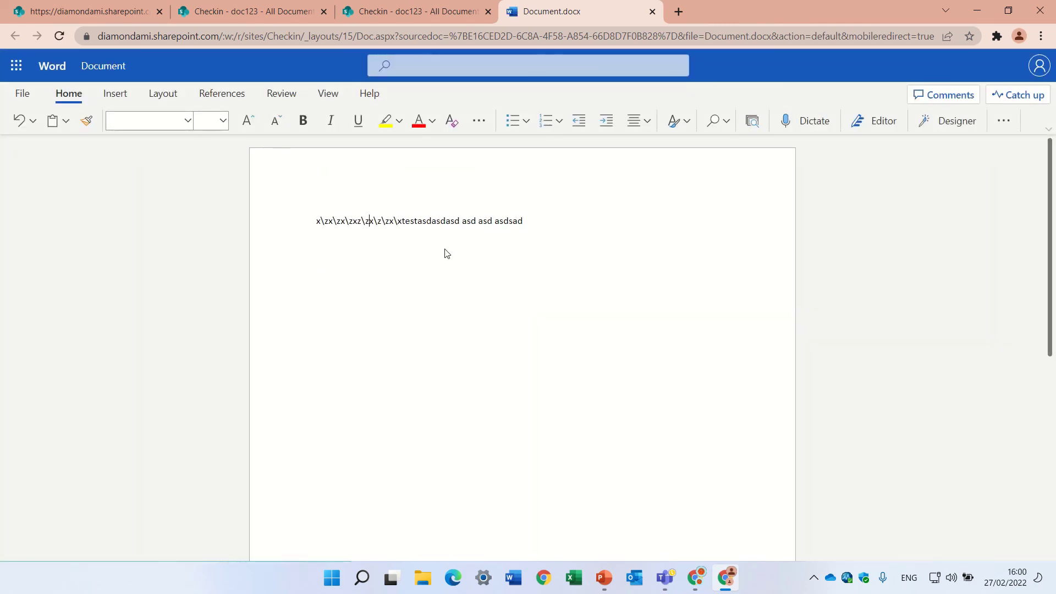
type("x\\x\\x")
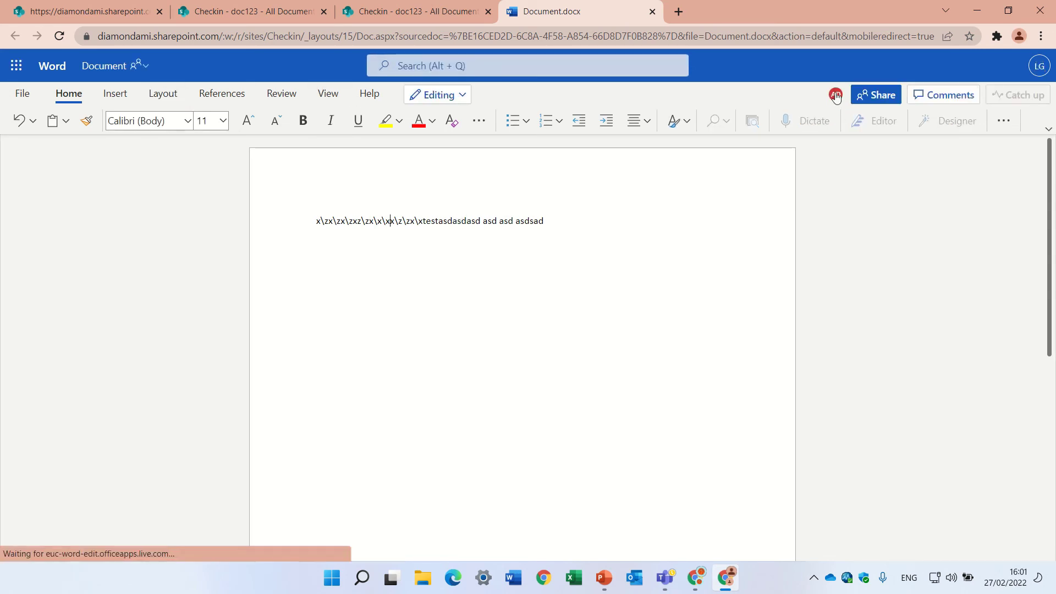
mouse_move(835, 96)
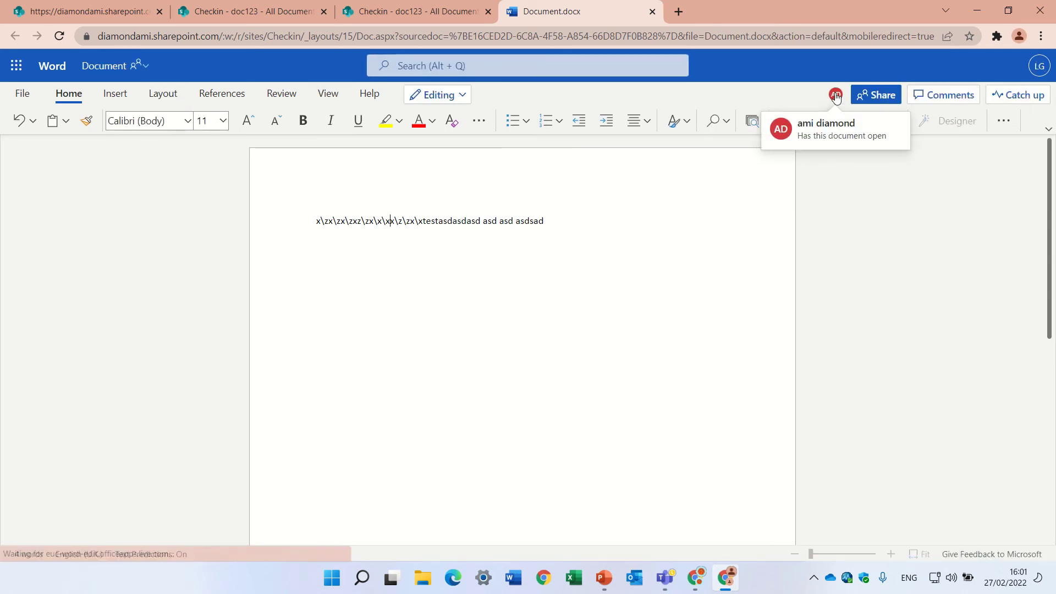
left_click(554, 220)
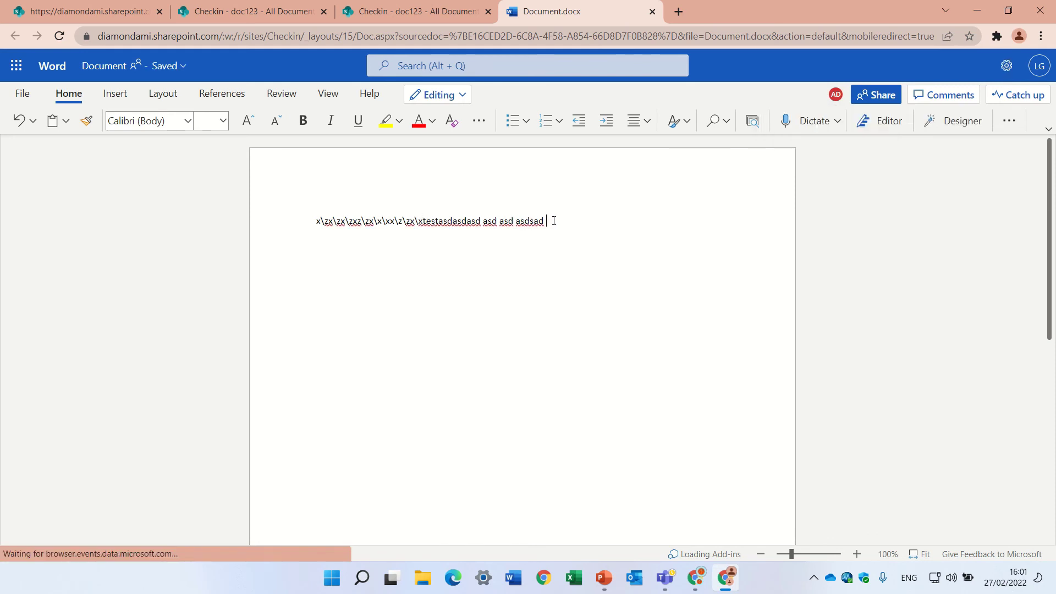
key("Return")
key("Return")
key("Return")
key("Return")
key("Return")
key("Return")
key("Return")
type("sdfsdfsd")
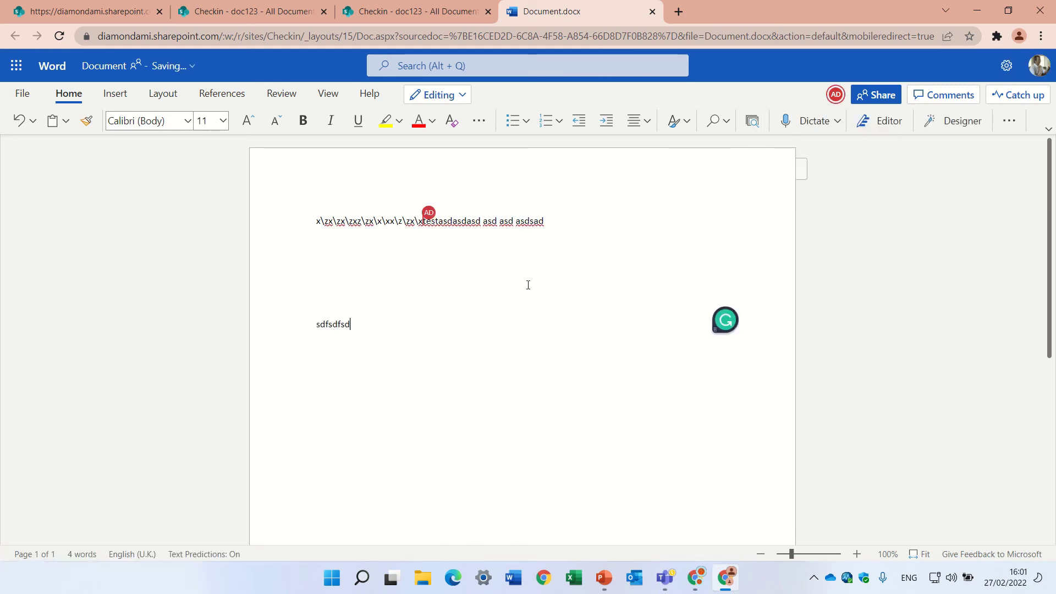
type("fsdfsdfsdfsdfsdfsdfsdfsdf")
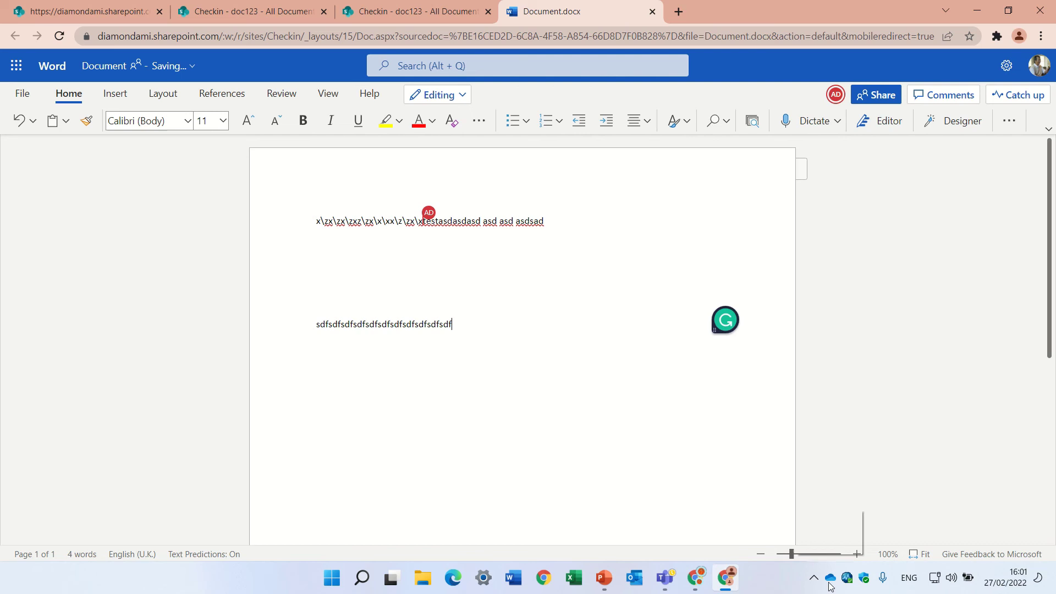
- Back as the first user, type 'ffsdfsdfsdfsdf' and append 'sfsfsdfsdf' to the third line
left_click(696, 578)
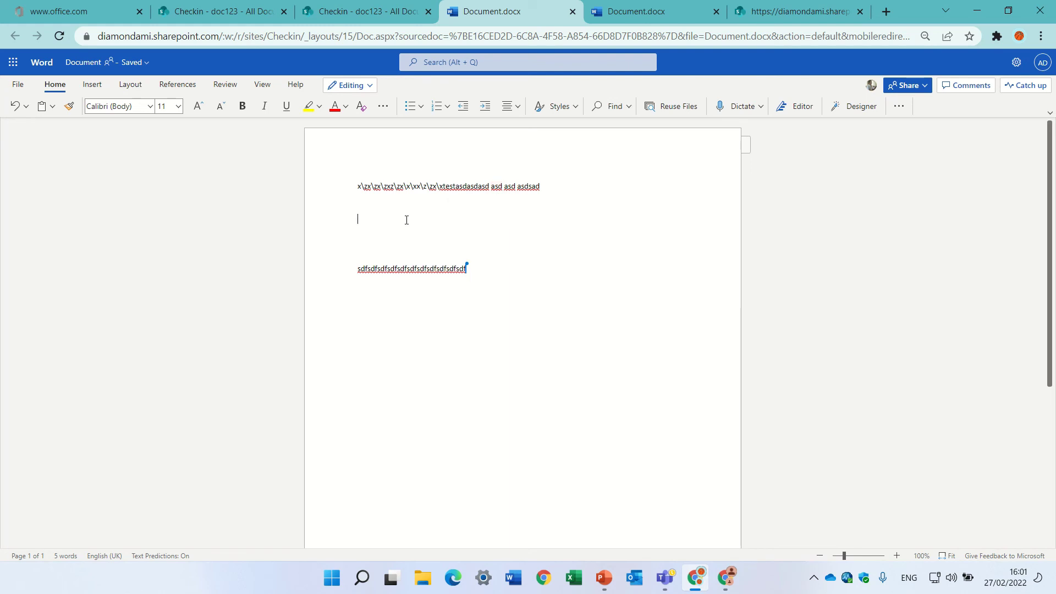
type("ffsdfsdfsdfsdf")
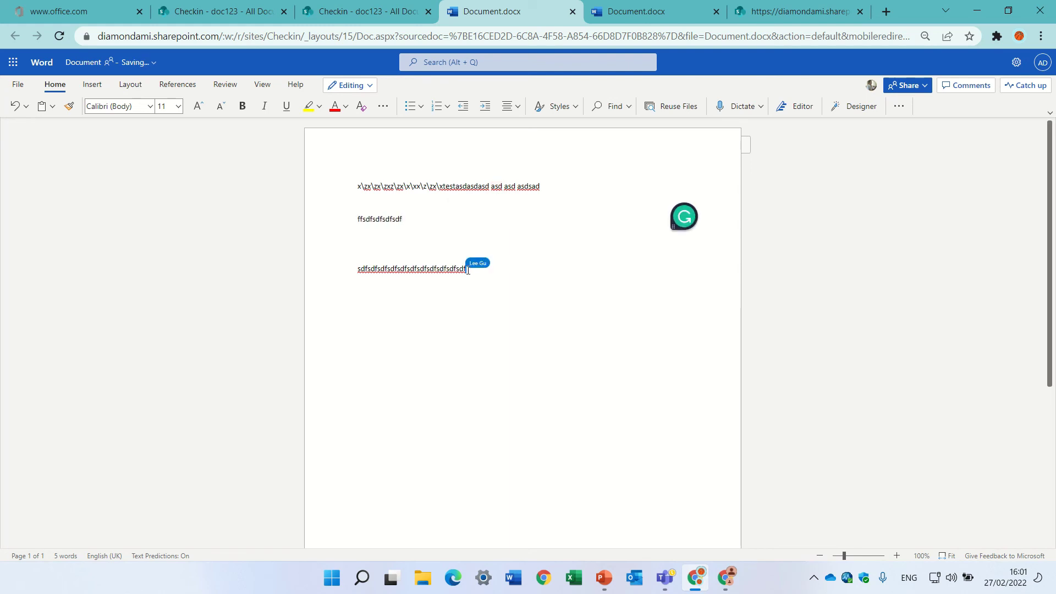
left_click(471, 269)
type("sfsfsdfsdf")
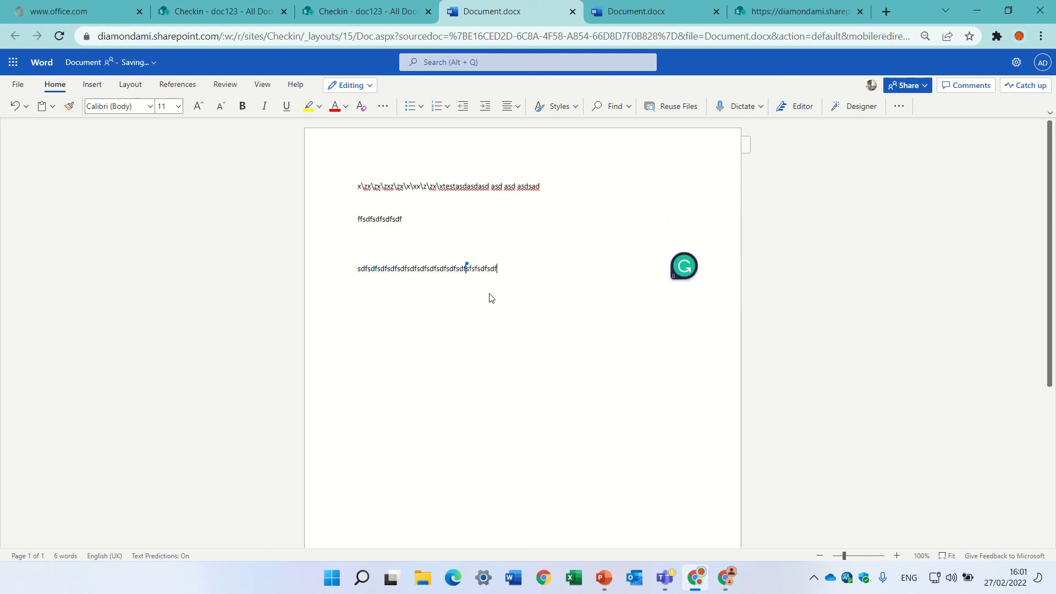